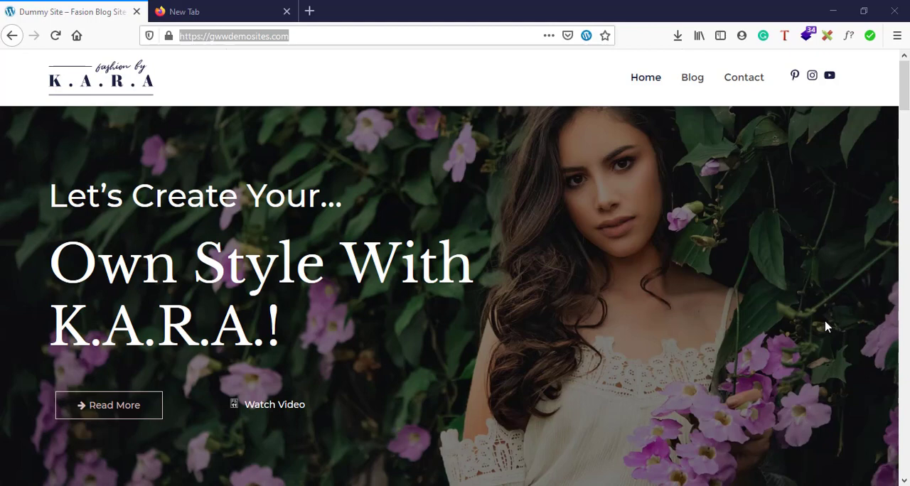
# Look over the gwwdemosites.com home page and highlight its web address as the parent domain.
pyautogui.scroll(-3, 826, 327)
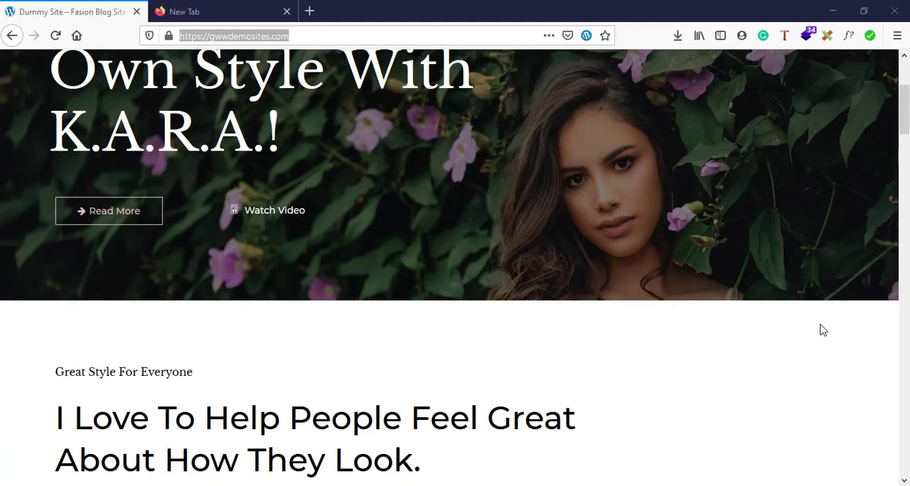
pyautogui.scroll(-4, 823, 330)
pyautogui.scroll(7, 822, 330)
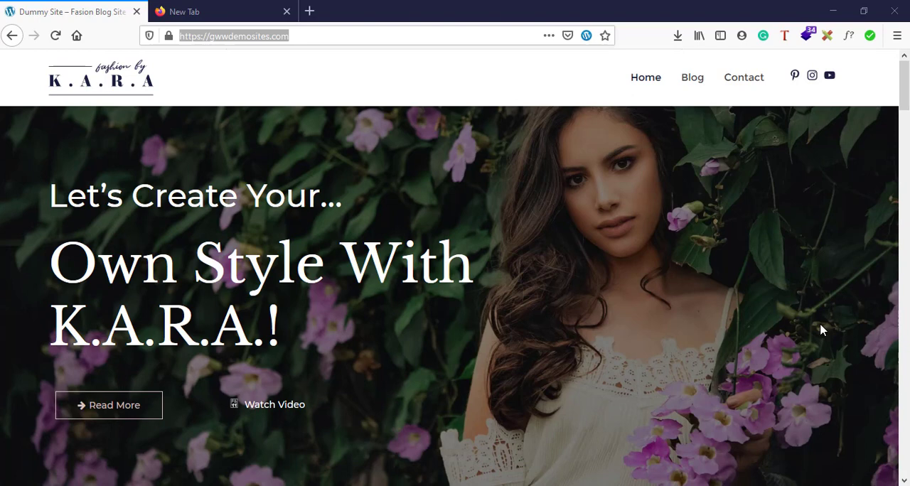
pyautogui.click(693, 288)
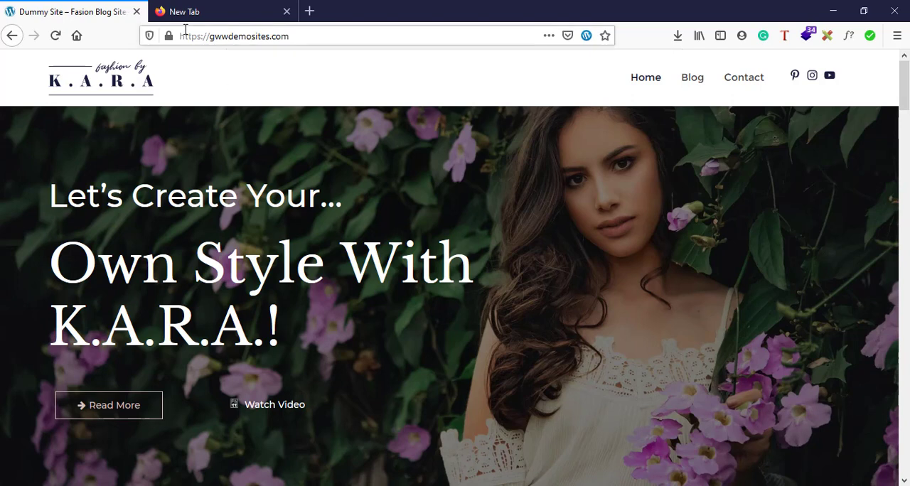
pyautogui.moveTo(184, 38); pyautogui.dragTo(291, 34)
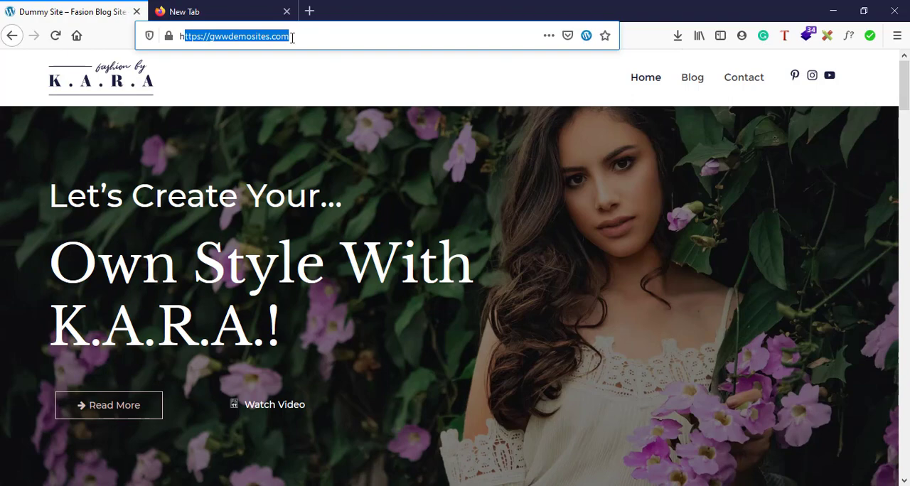
pyautogui.click(309, 77)
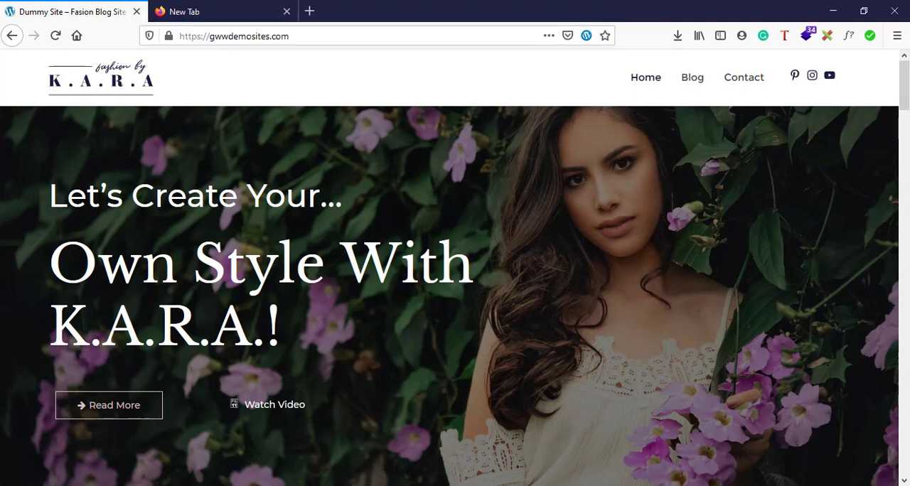
# Switch to the Notepad notes and review the college project heading and its list of example subdomains.
pyautogui.click(507, 485)
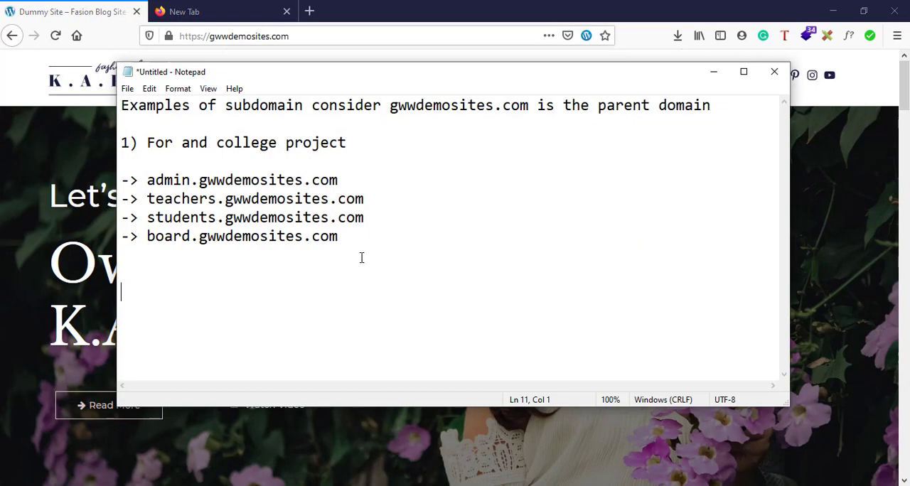
pyautogui.moveTo(339, 236); pyautogui.dragTo(121, 162)
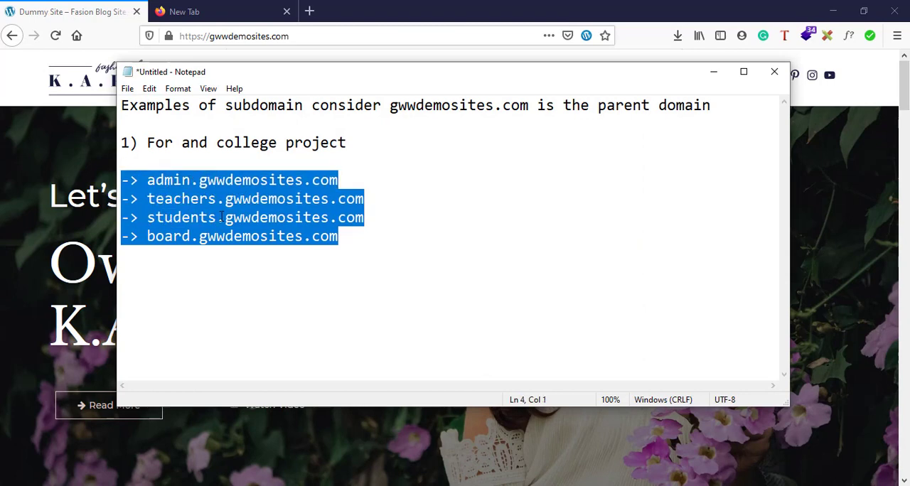
pyautogui.click(292, 295)
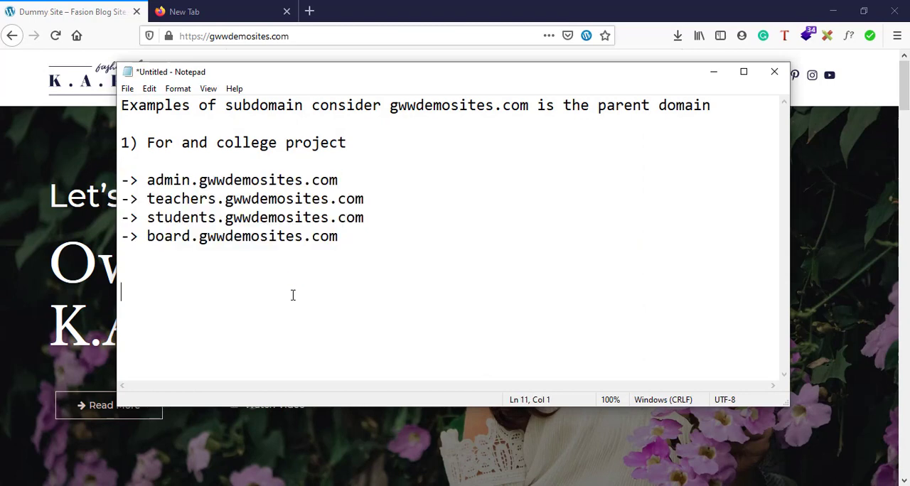
pyautogui.click(155, 142)
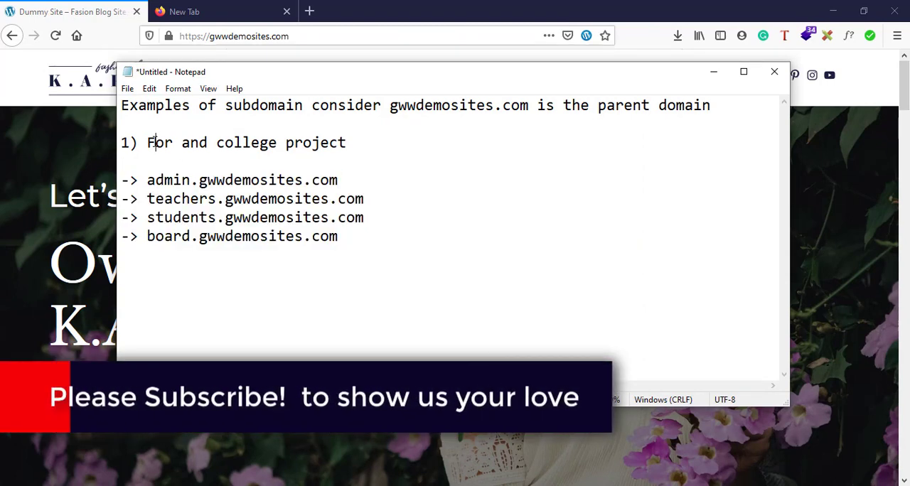
pyautogui.moveTo(155, 142); pyautogui.dragTo(349, 142)
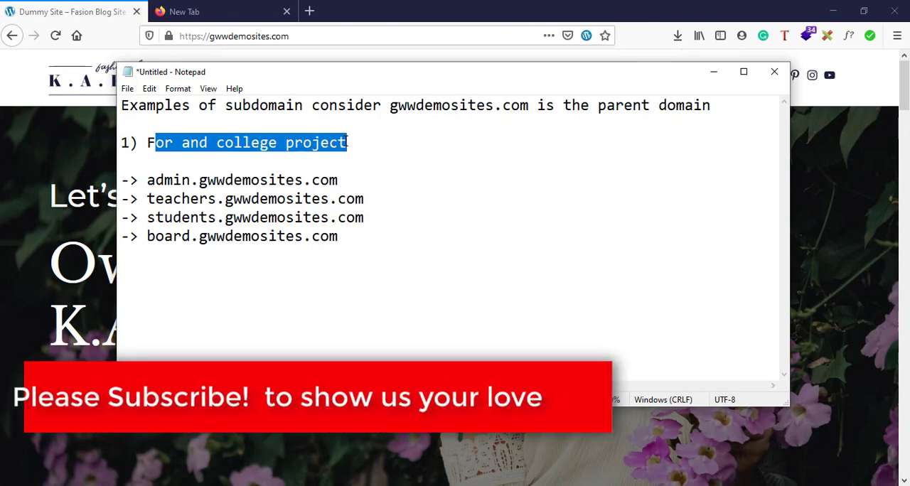
# Highlight the admin, teachers and board subdomain examples one after another, and return to the Firefox window.
pyautogui.moveTo(349, 183); pyautogui.dragTo(148, 180)
pyautogui.click(347, 251)
pyautogui.click(341, 179)
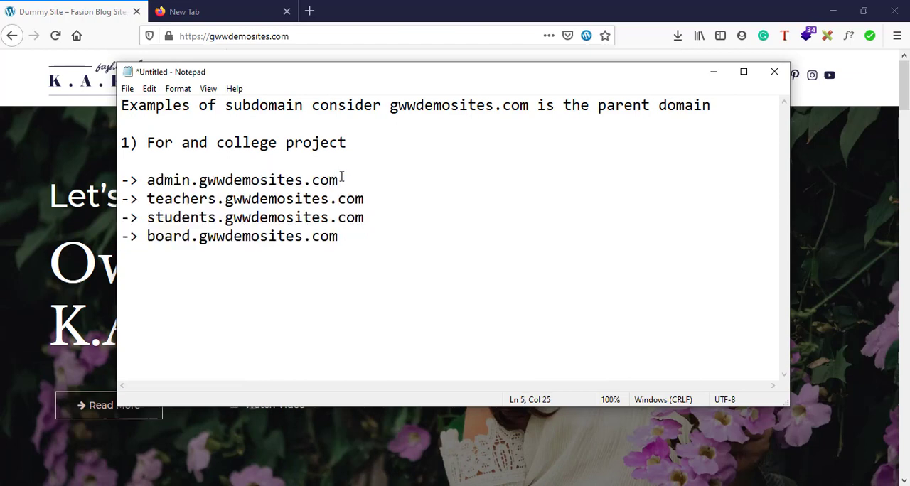
pyautogui.moveTo(343, 178); pyautogui.dragTo(151, 180)
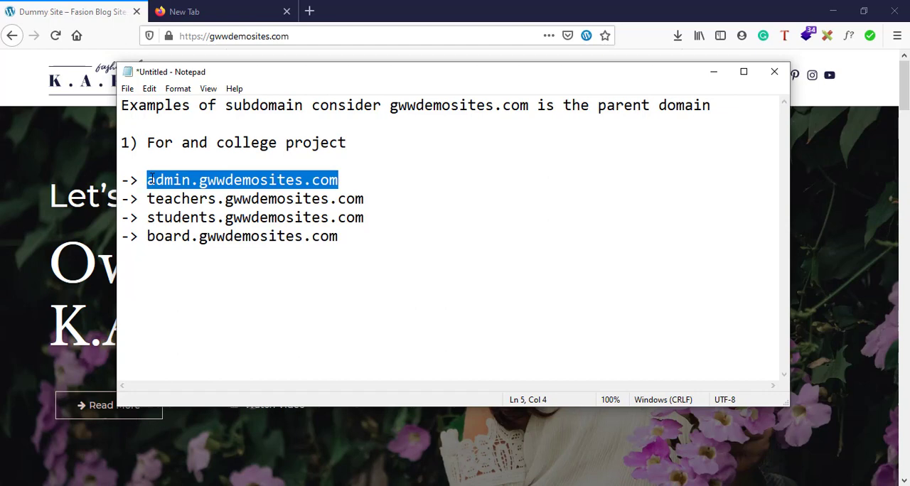
pyautogui.click(206, 182)
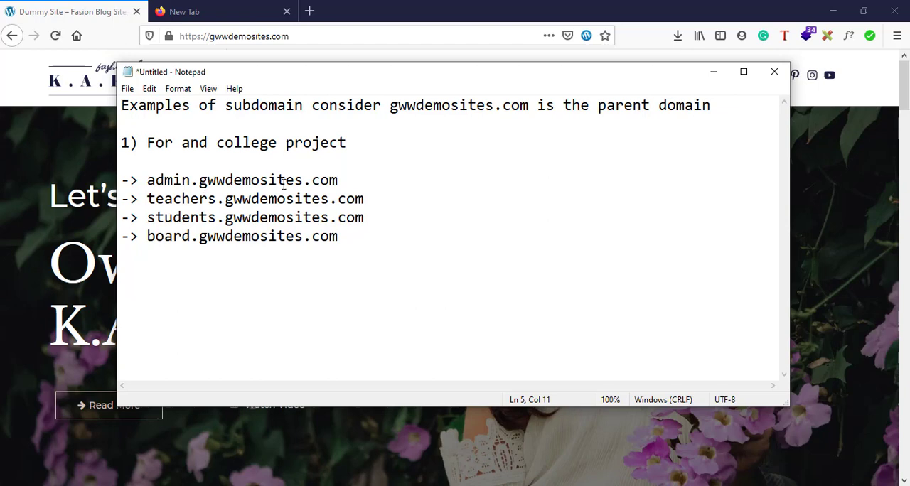
pyautogui.moveTo(354, 179); pyautogui.dragTo(381, 205)
pyautogui.click(147, 199)
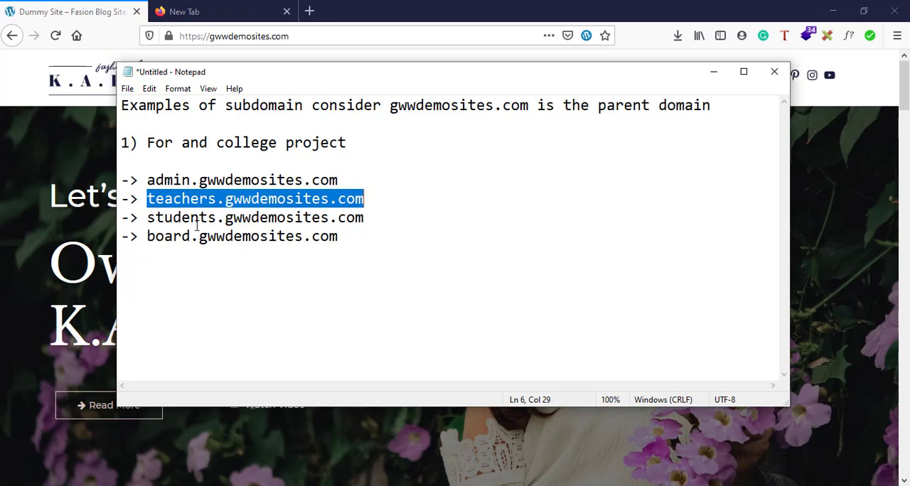
pyautogui.moveTo(174, 243); pyautogui.dragTo(204, 247)
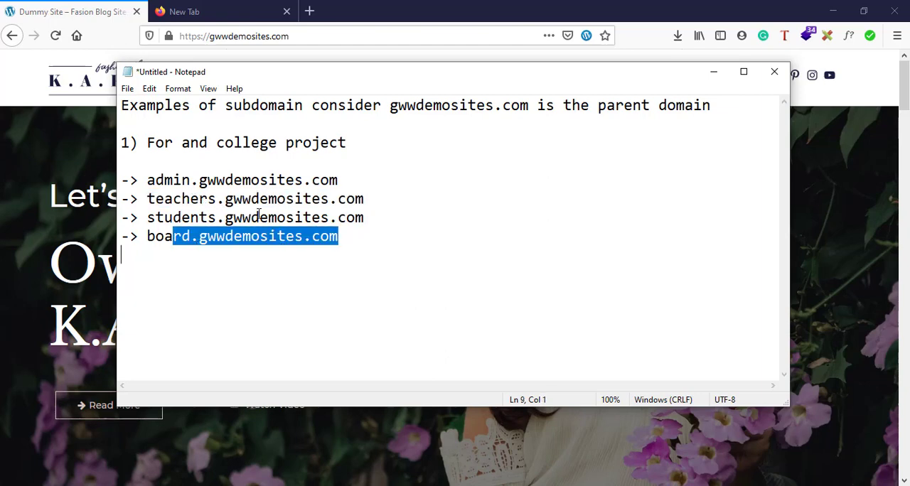
pyautogui.click(27, 103)
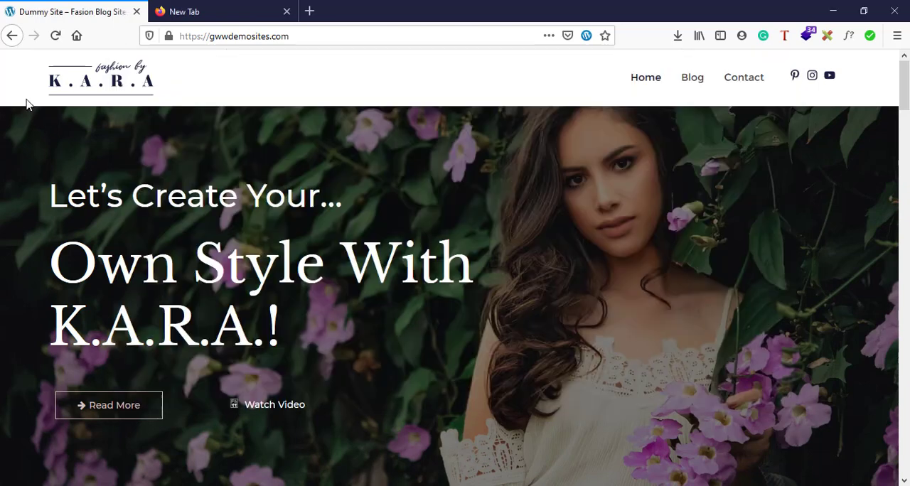
# Go to gwwdemosites.com/cpanel and log in to cPanel with the prefilled credentials.
pyautogui.click(317, 32)
pyautogui.click(317, 32)
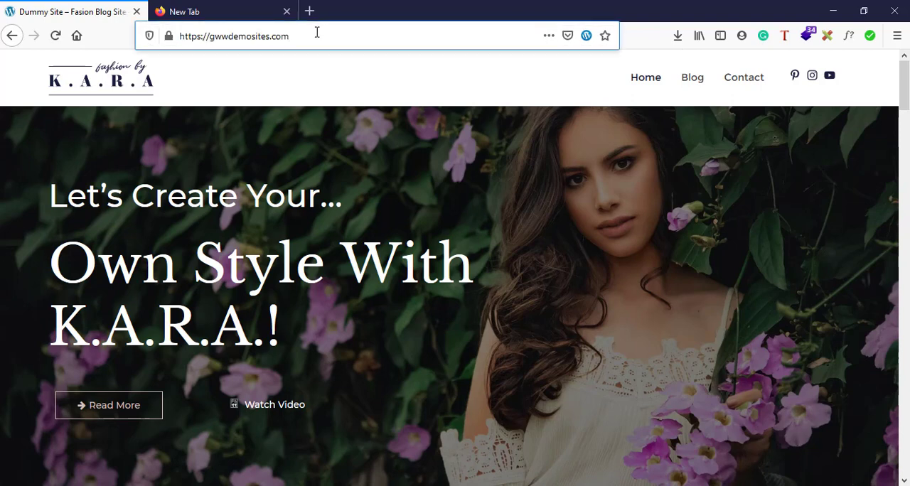
pyautogui.write('/cp')
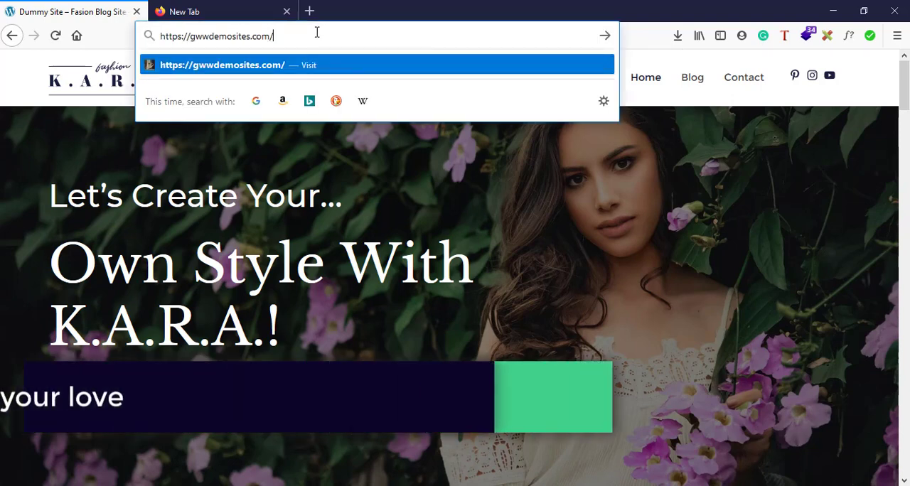
pyautogui.write('anel')
pyautogui.press('Return')
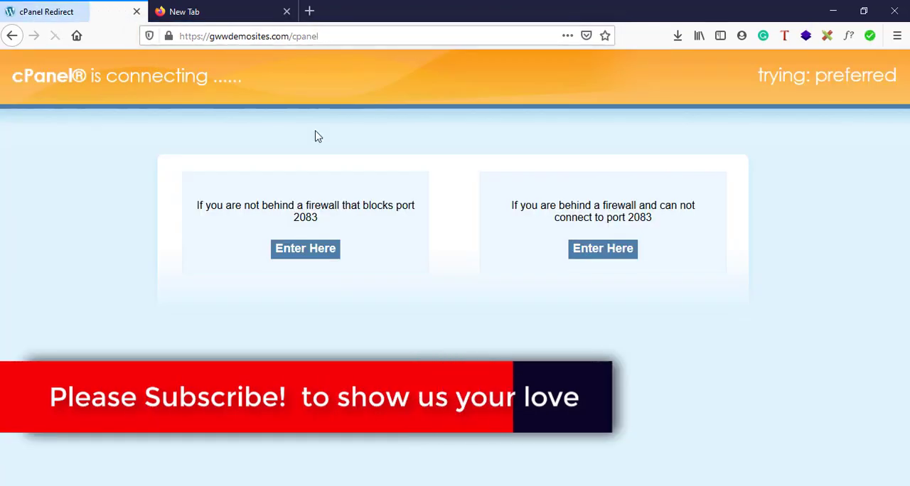
pyautogui.click(307, 260)
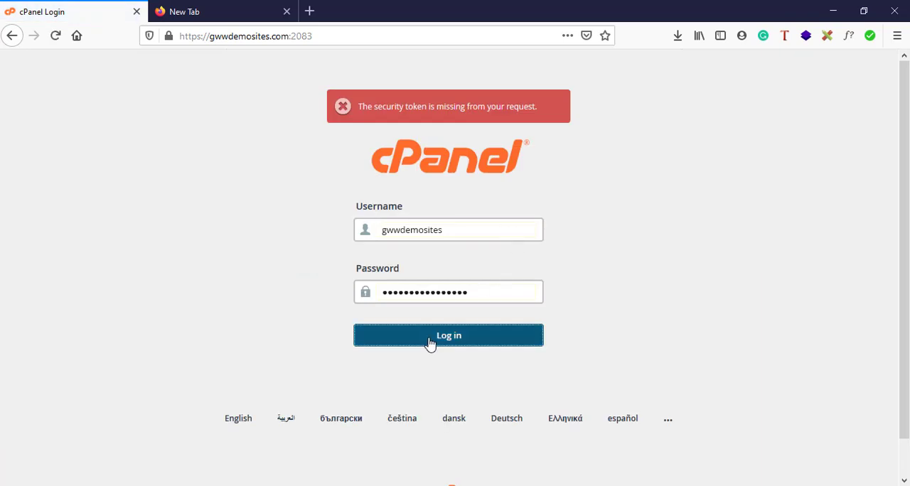
pyautogui.click(431, 343)
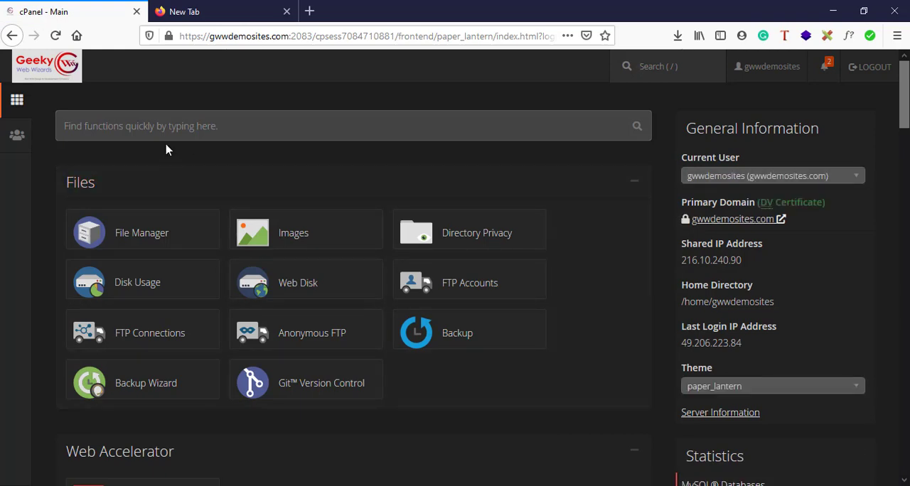
# Search the cPanel functions for "su" and open the Subdomains tool.
pyautogui.click(91, 131)
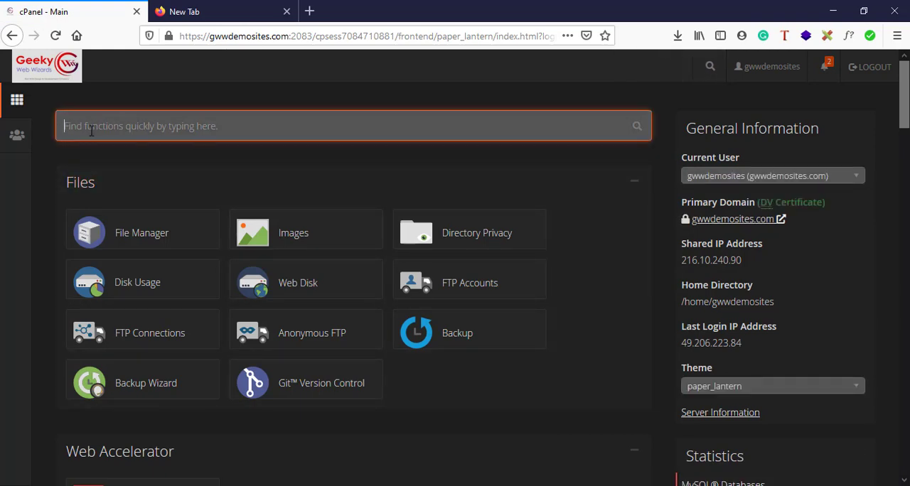
pyautogui.write('su')
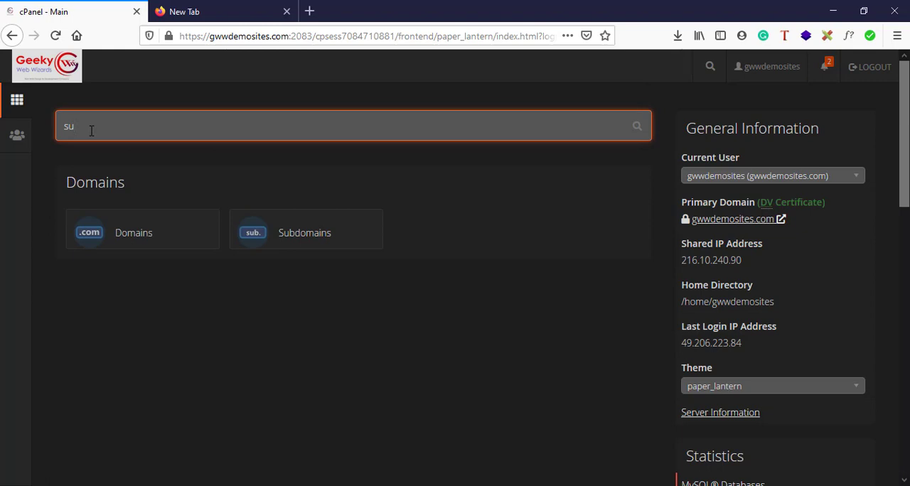
pyautogui.click(322, 239)
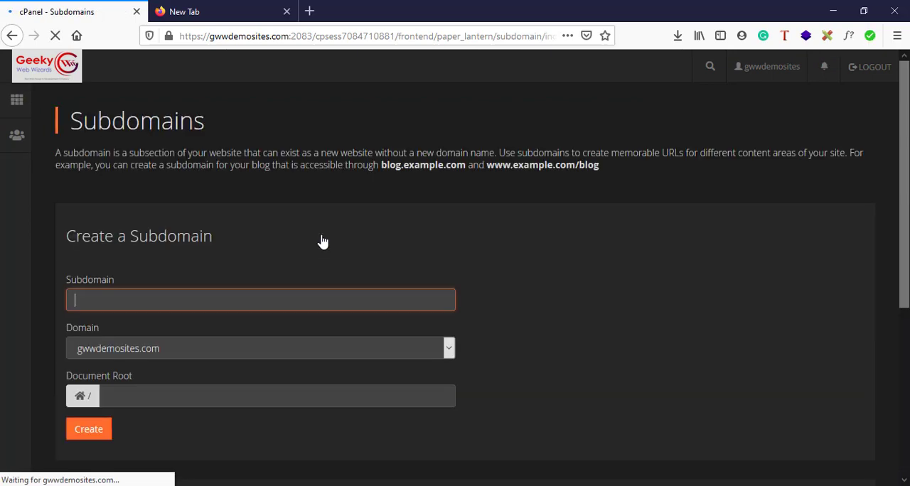
# Examine the Create a Subdomain form and the Modify a Subdomain list on the page.
pyautogui.scroll(-5, 322, 242)
pyautogui.scroll(5, 321, 241)
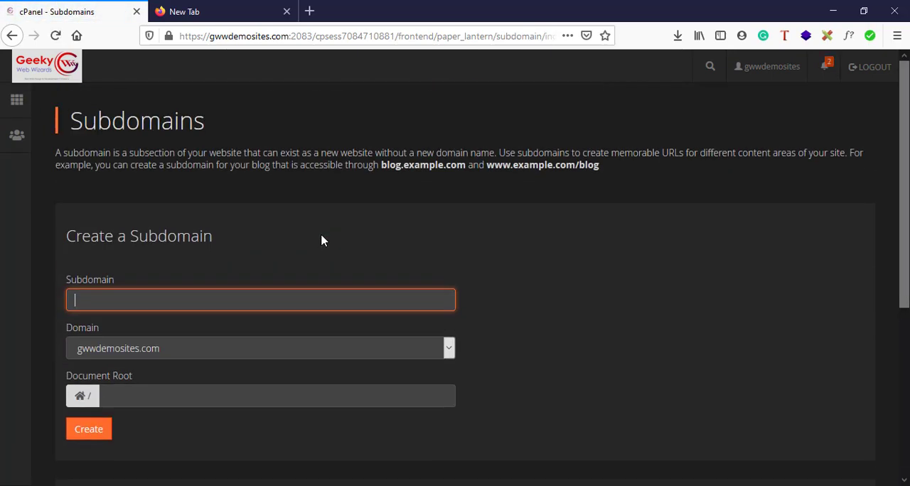
pyautogui.scroll(-5, 322, 241)
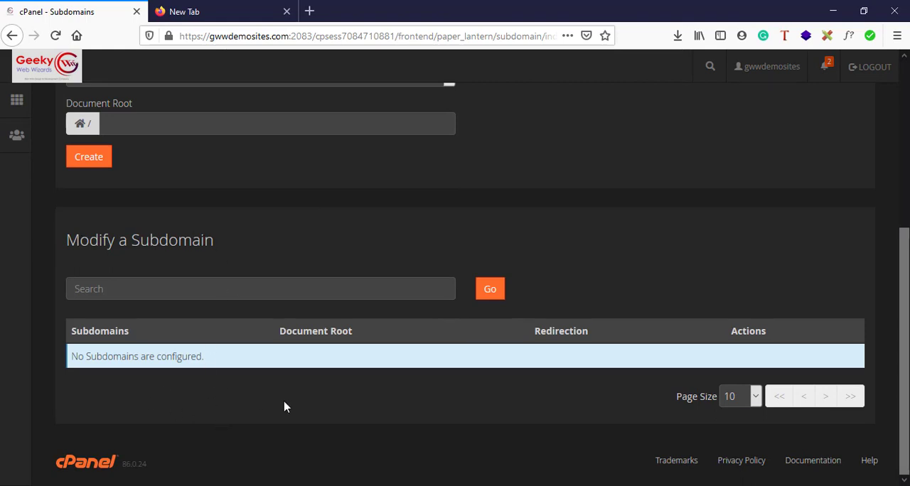
pyautogui.scroll(5, 285, 402)
pyautogui.scroll(-5, 284, 399)
pyautogui.scroll(5, 241, 383)
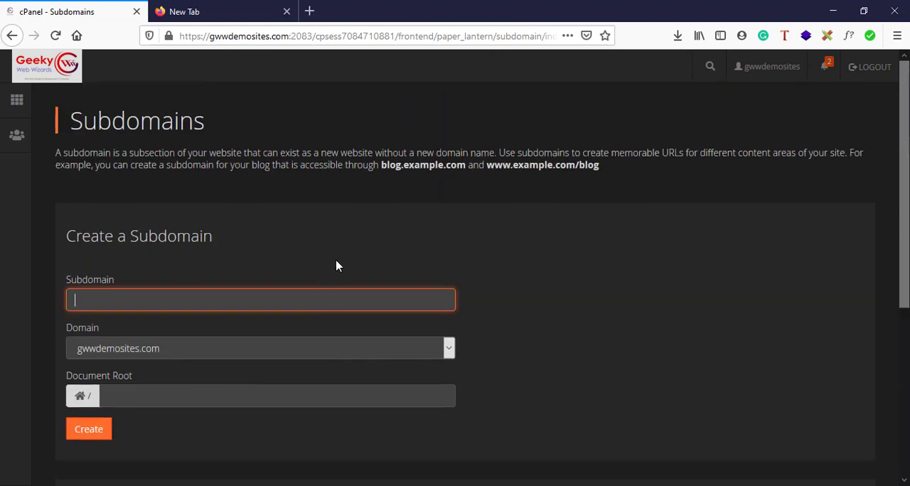
pyautogui.scroll(-3, 335, 263)
pyautogui.scroll(2, 337, 266)
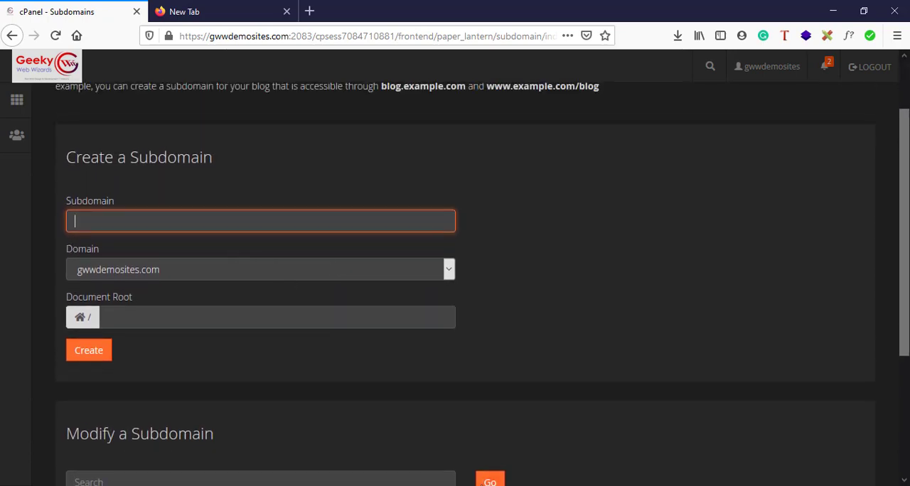
# Bring up the Notepad notes, place them beside the subdomain form, and highlight admin.gwwdemosites.com.
pyautogui.hotkey('alt', 'Tab')
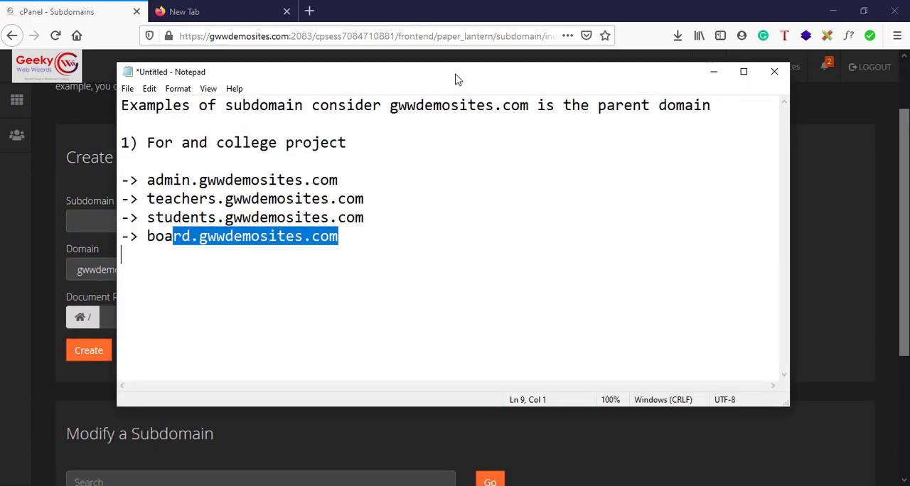
pyautogui.moveTo(458, 78); pyautogui.dragTo(827, 138)
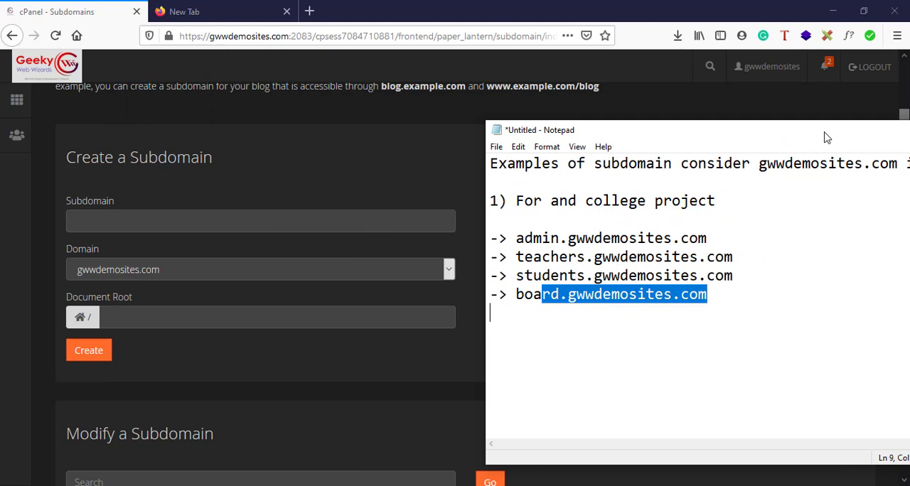
pyautogui.click(712, 327)
pyautogui.moveTo(517, 239); pyautogui.dragTo(719, 238)
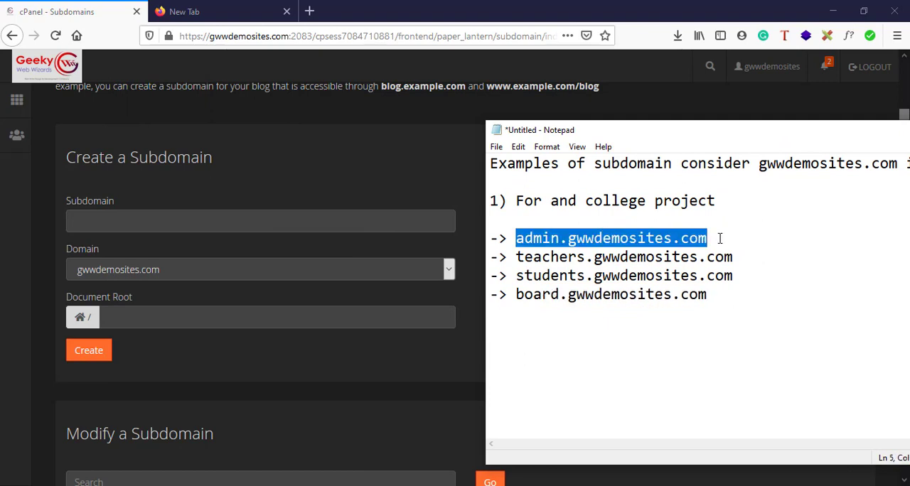
# Fill in the Create a Subdomain form with admin as the subdomain and gwwdemosites.com as the domain.
pyautogui.click(151, 222)
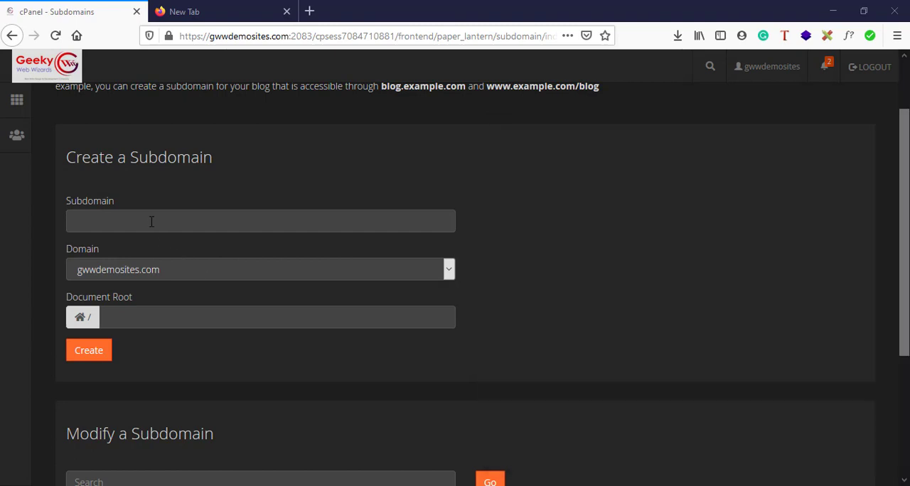
pyautogui.click(152, 222)
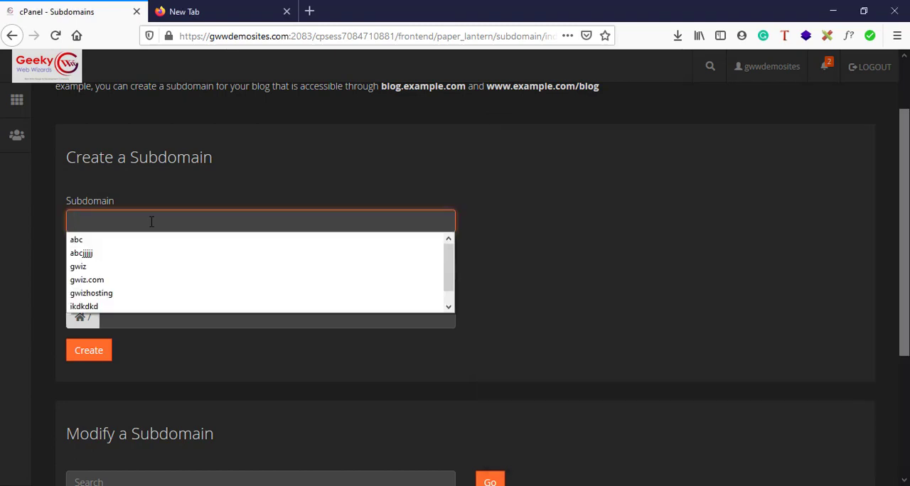
pyautogui.write('admin')
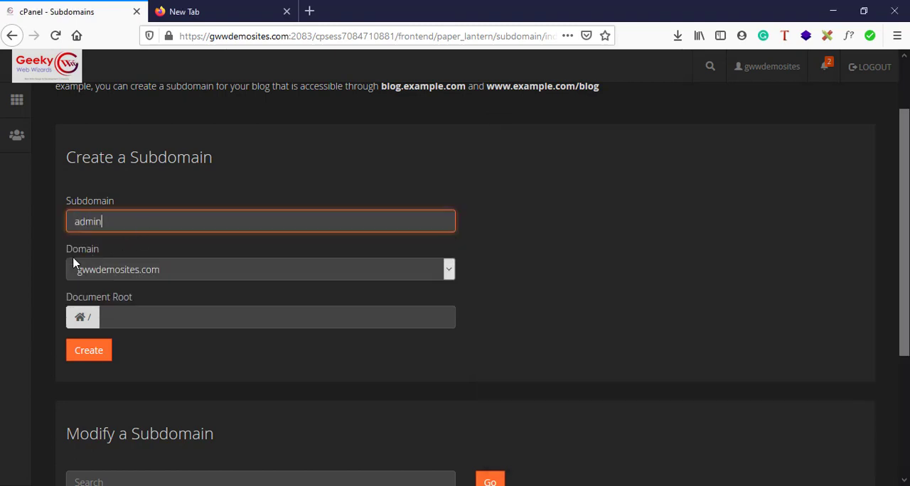
pyautogui.click(156, 278)
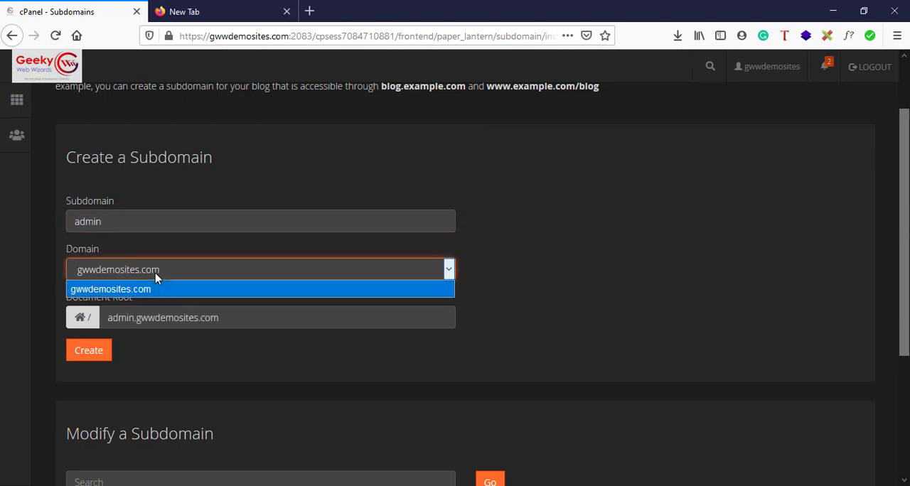
pyautogui.click(184, 270)
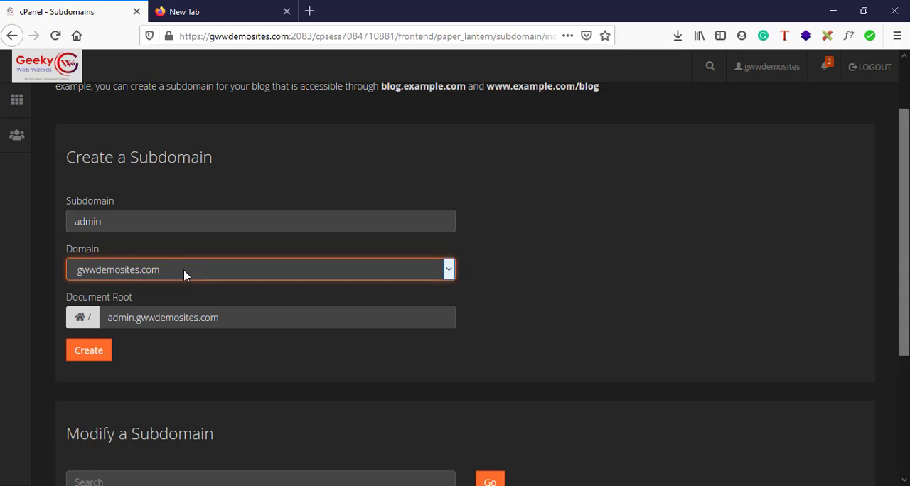
pyautogui.click(183, 270)
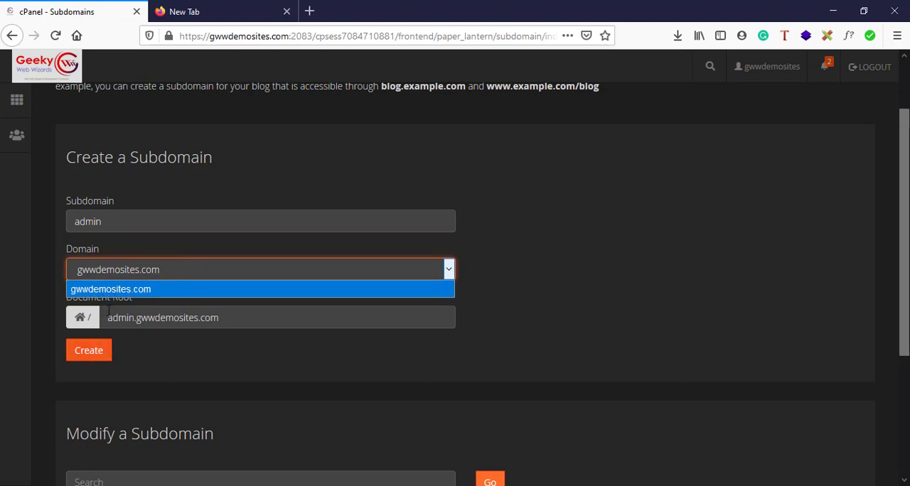
pyautogui.click(184, 273)
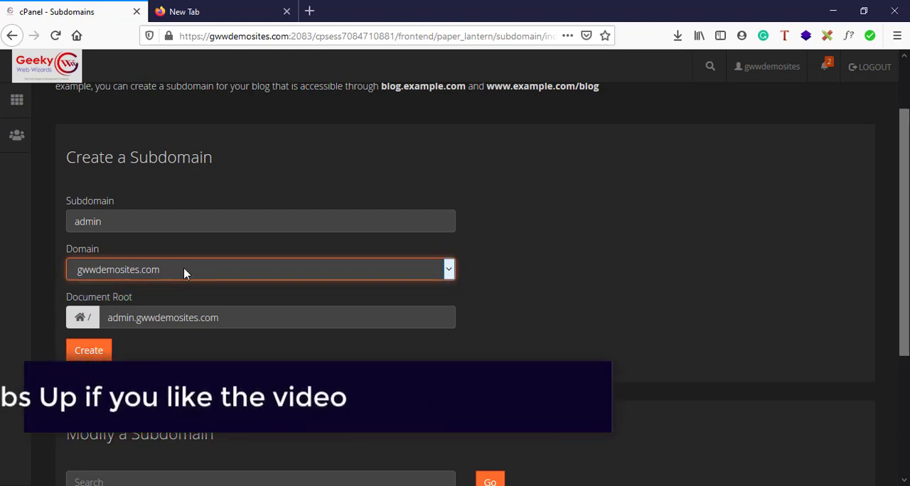
pyautogui.click(91, 351)
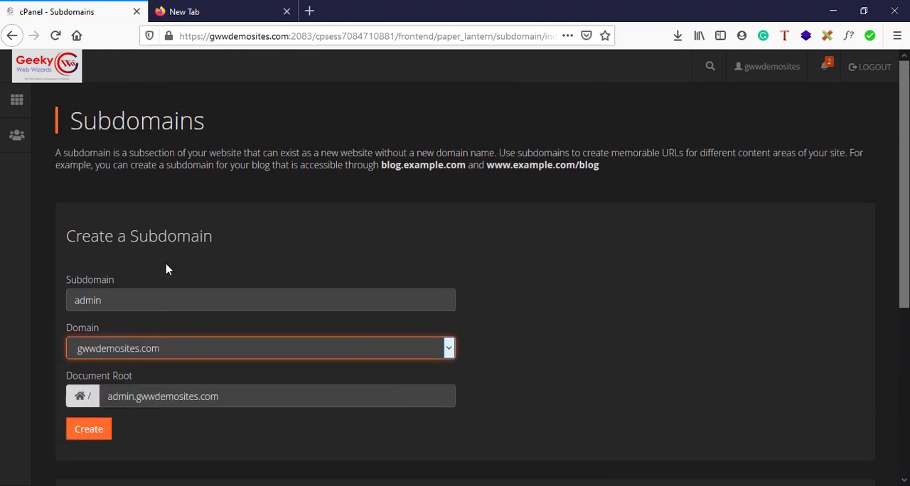
# Open the cPanel main page in a separate tab, launch File Manager and display the /home/gwwdemosites directory.
pyautogui.rightClick(54, 66)
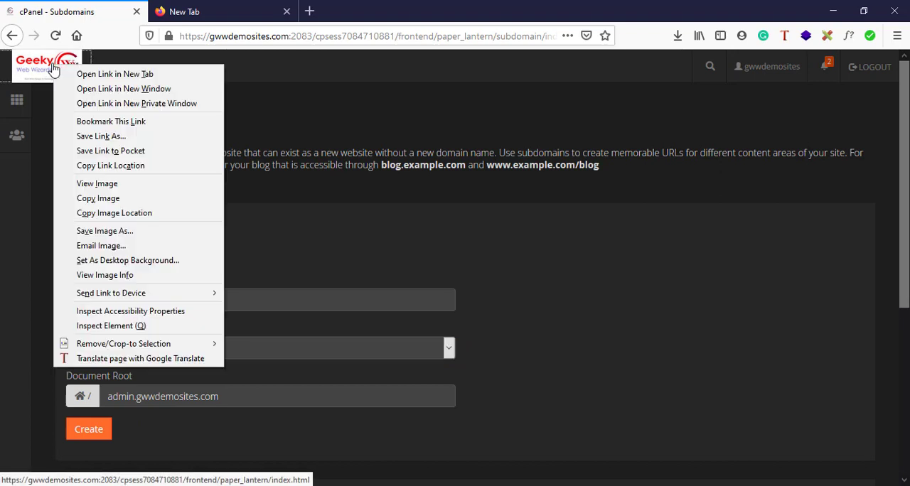
pyautogui.click(91, 74)
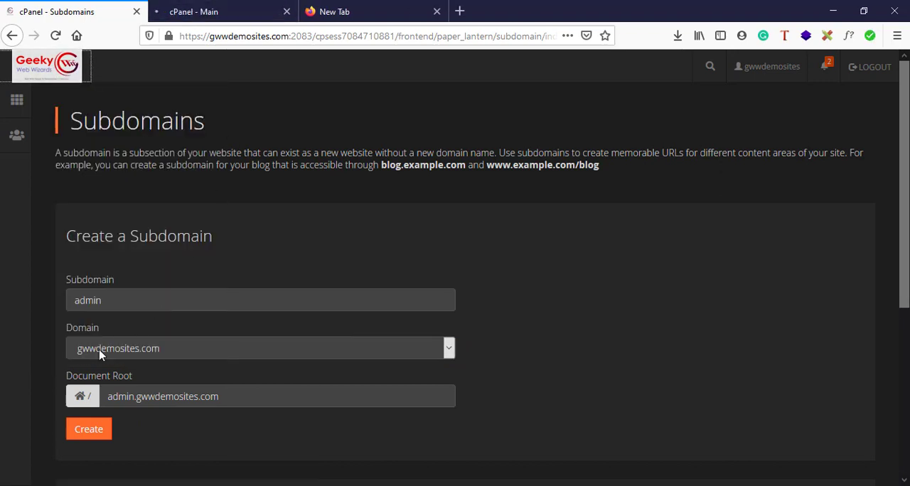
pyautogui.click(225, 14)
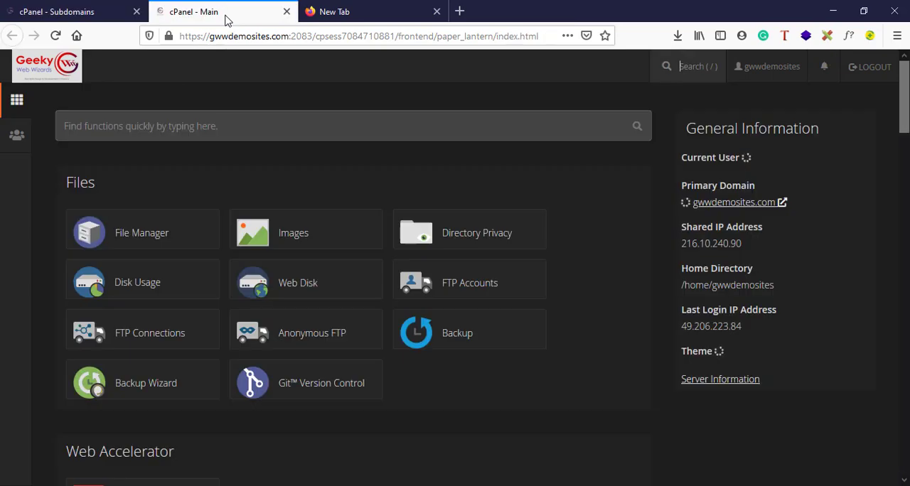
pyautogui.click(144, 238)
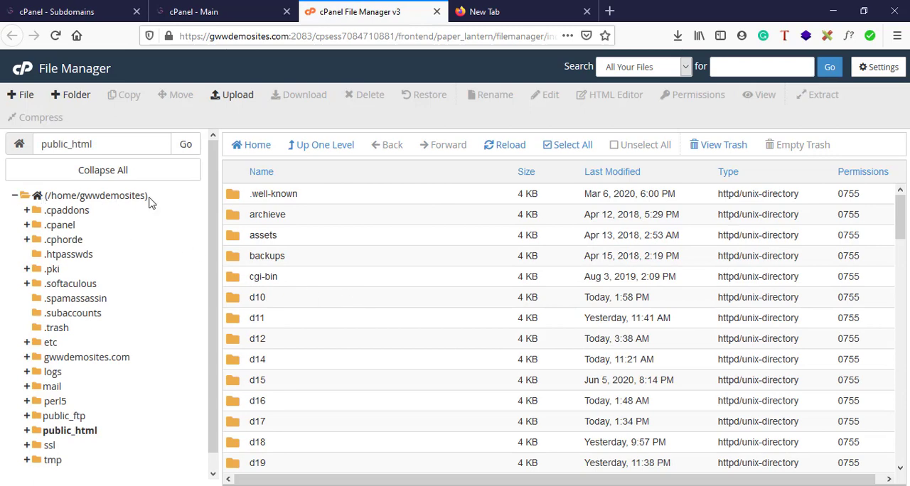
pyautogui.click(118, 201)
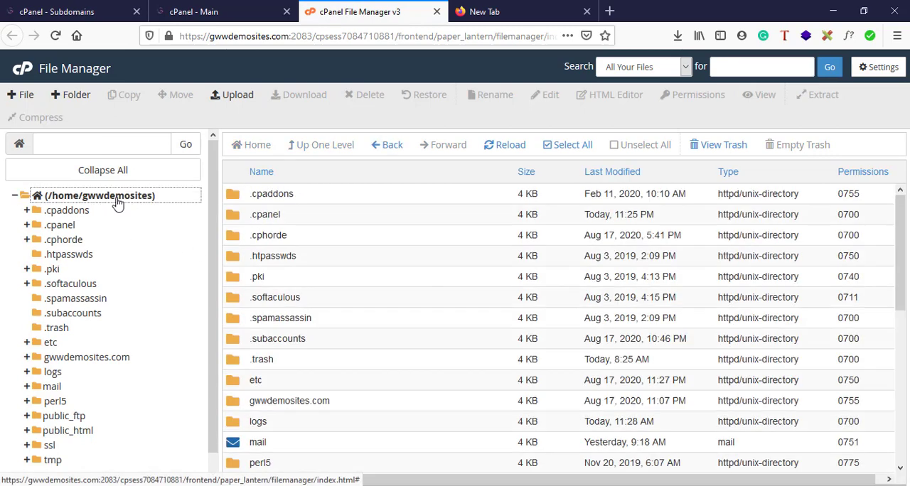
# Return to the Subdomains form and clear the document root.
pyautogui.click(60, 5)
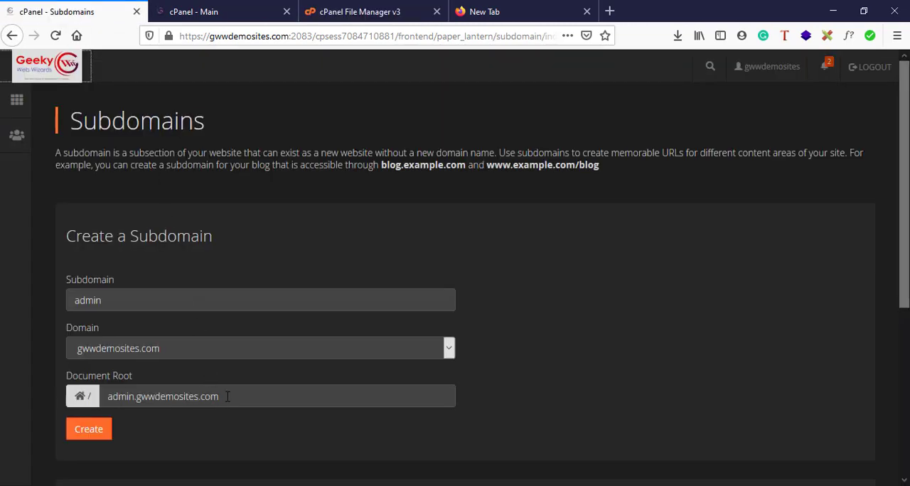
pyautogui.moveTo(227, 397); pyautogui.dragTo(104, 393)
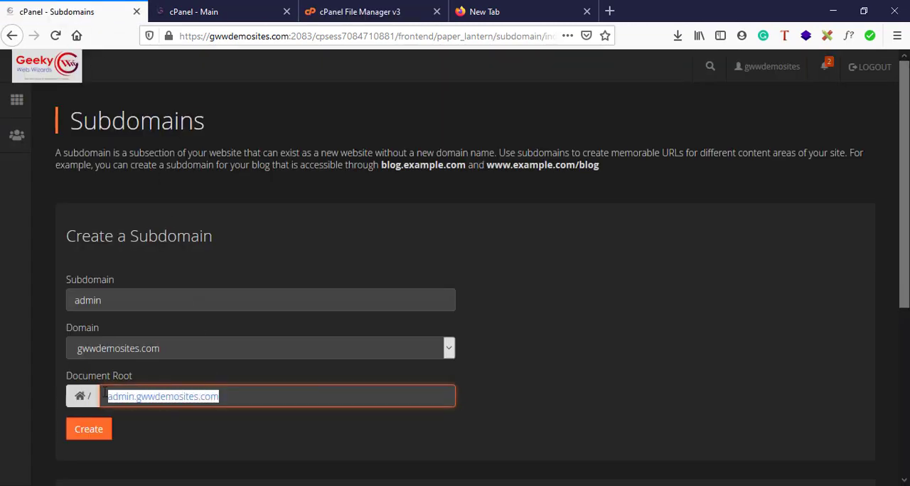
pyautogui.press('BackSpace')
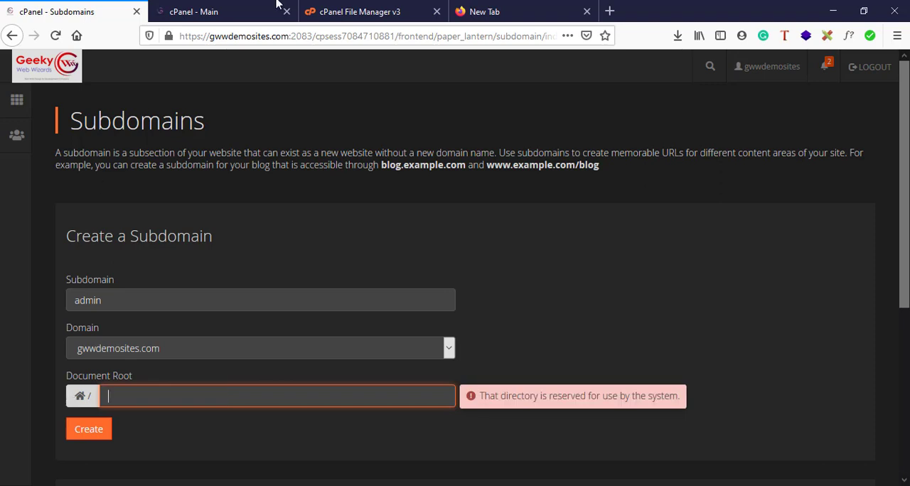
# Open the public_html folder in File Manager and examine the folders and website files it contains.
pyautogui.click(331, 5)
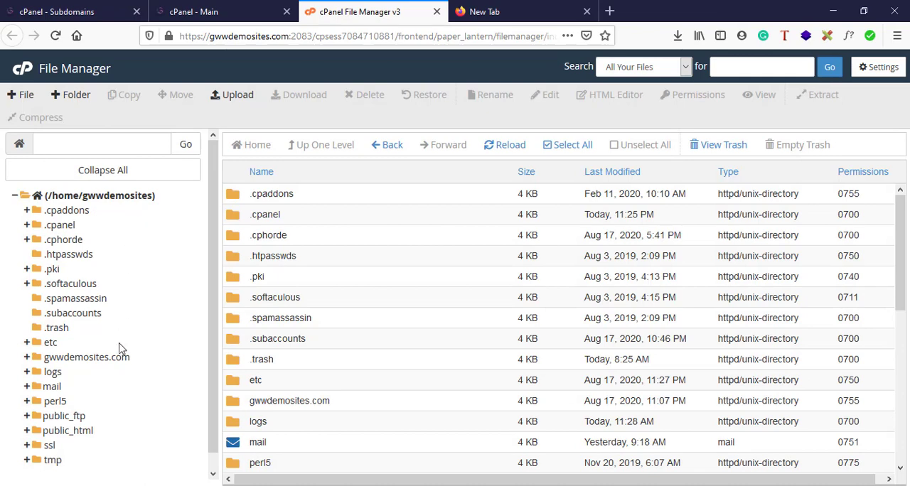
pyautogui.scroll(-1, 121, 350)
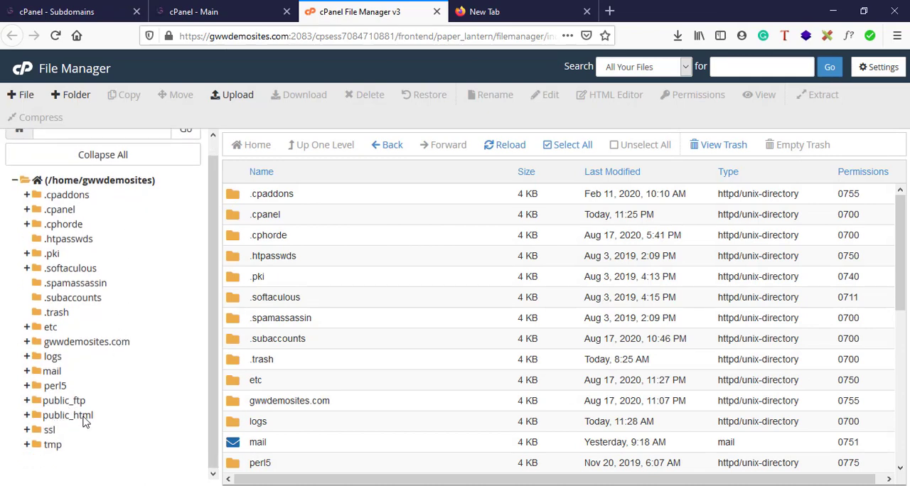
pyautogui.click(83, 418)
pyautogui.scroll(-1, 283, 408)
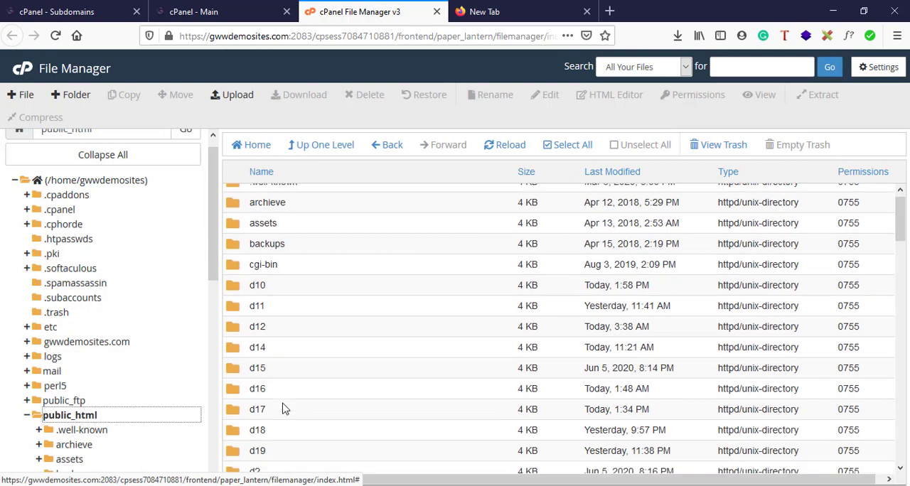
pyautogui.scroll(-5, 283, 408)
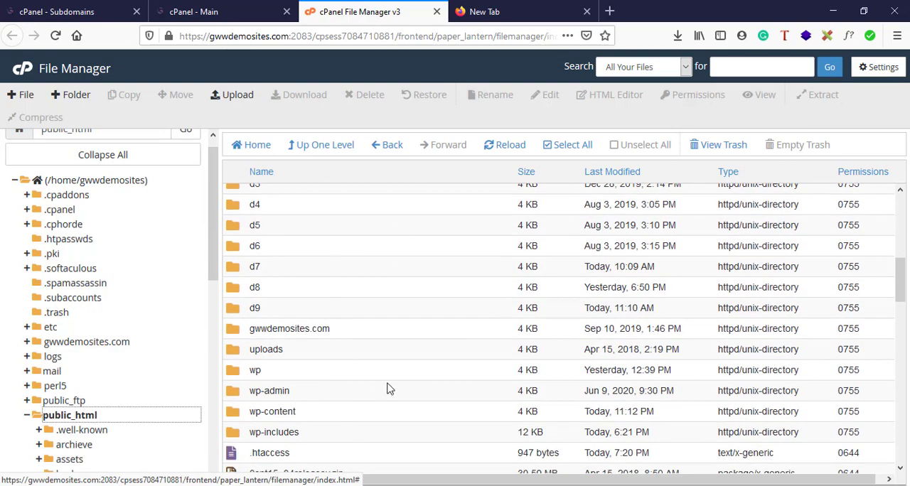
pyautogui.scroll(-10, 390, 389)
pyautogui.scroll(12, 390, 389)
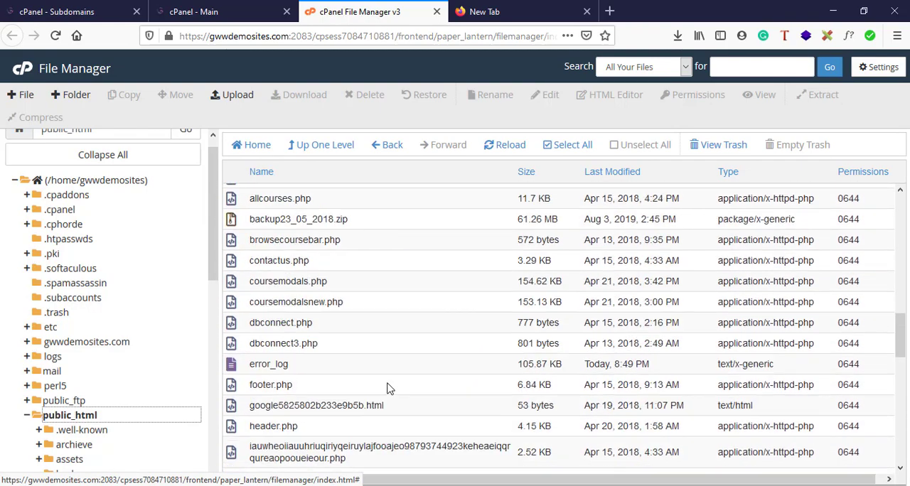
pyautogui.scroll(-10, 390, 389)
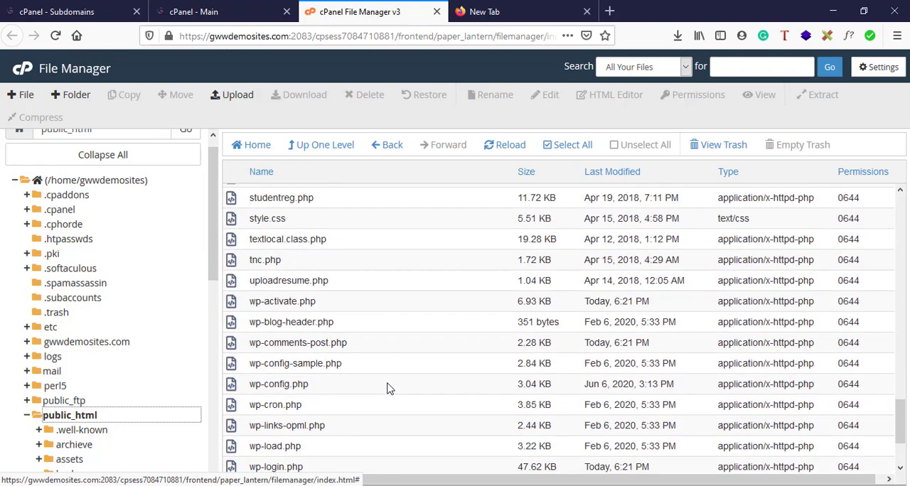
pyautogui.scroll(15, 389, 388)
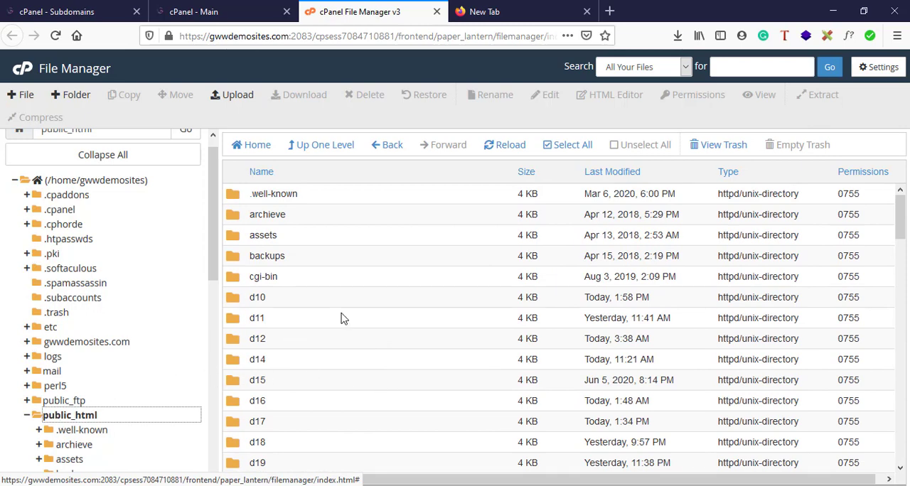
pyautogui.scroll(-10, 341, 318)
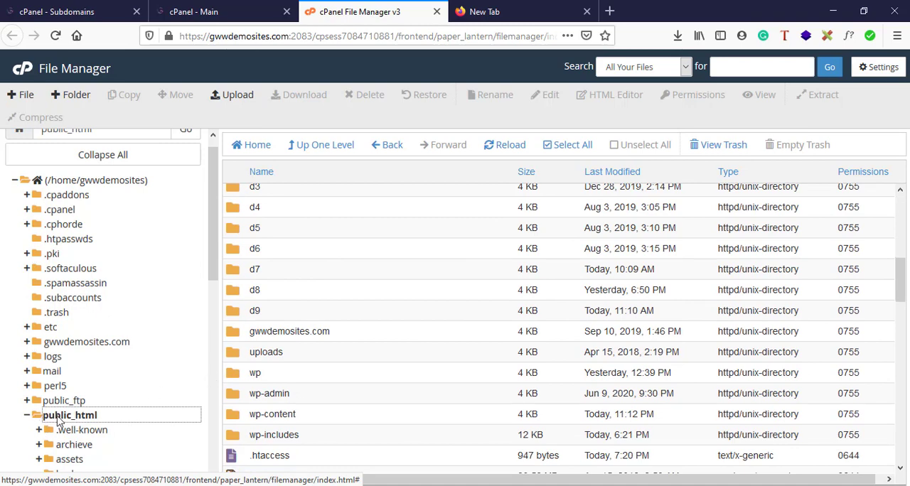
pyautogui.scroll(10, 377, 295)
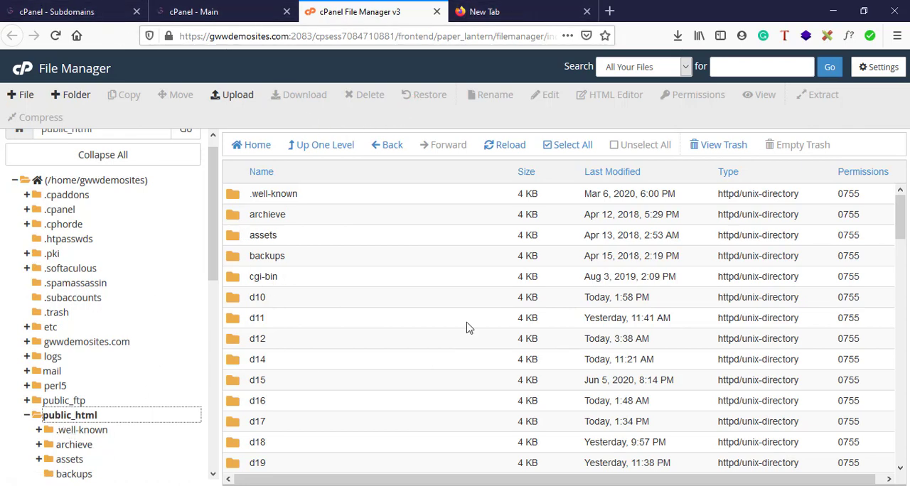
# Go back to the Subdomains form, clear the subdomain name and enter admin again.
pyautogui.click(66, 6)
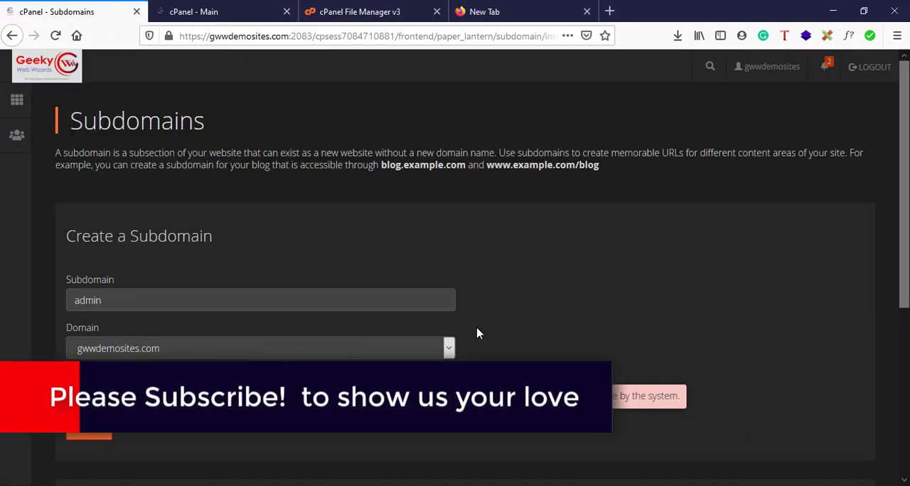
pyautogui.doubleClick(132, 299)
pyautogui.press('BackSpace')
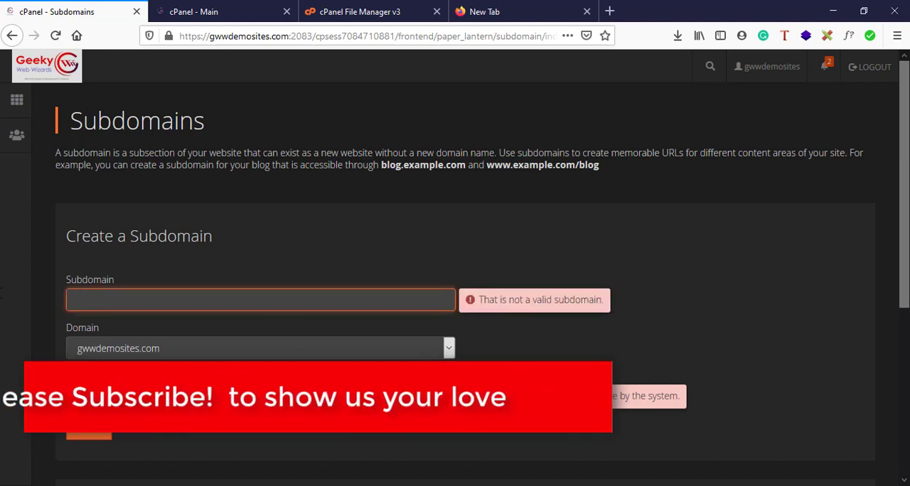
pyautogui.write('admin')
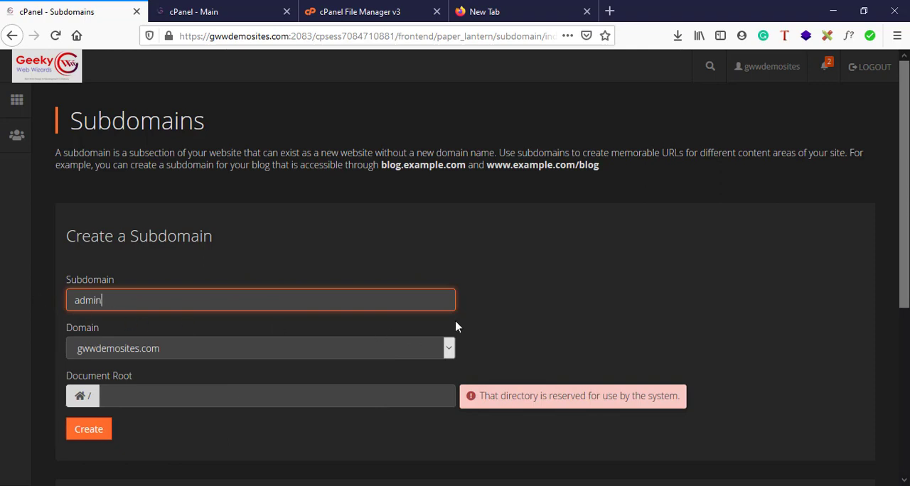
pyautogui.click(591, 304)
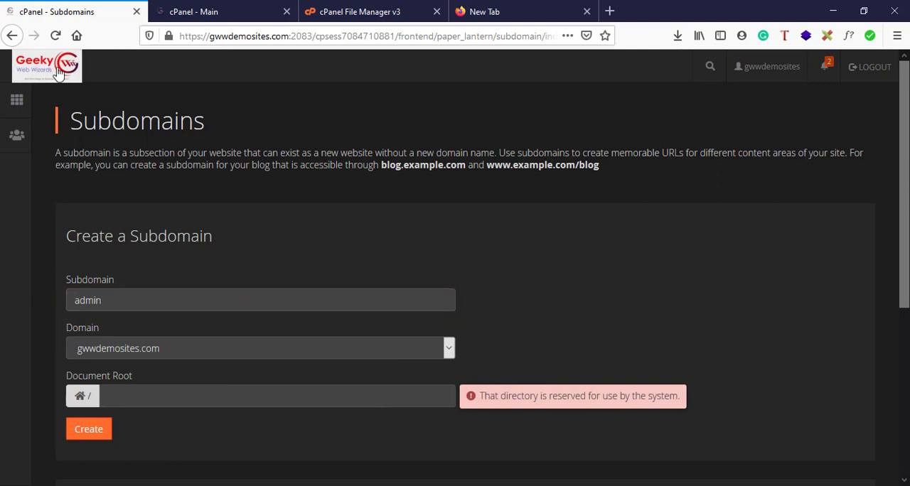
# Reload the Subdomains page and enter admin as the subdomain of gwwdemosites.com, letting the document root fill in.
pyautogui.click(55, 37)
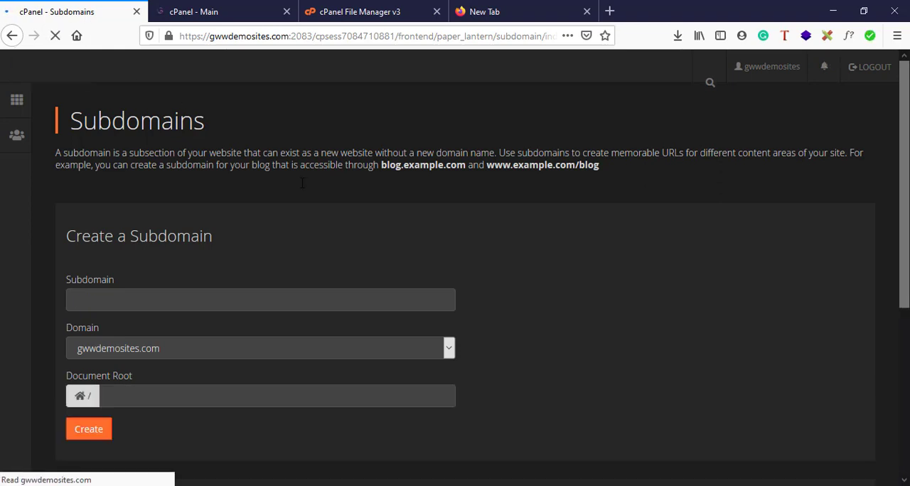
pyautogui.write('admin')
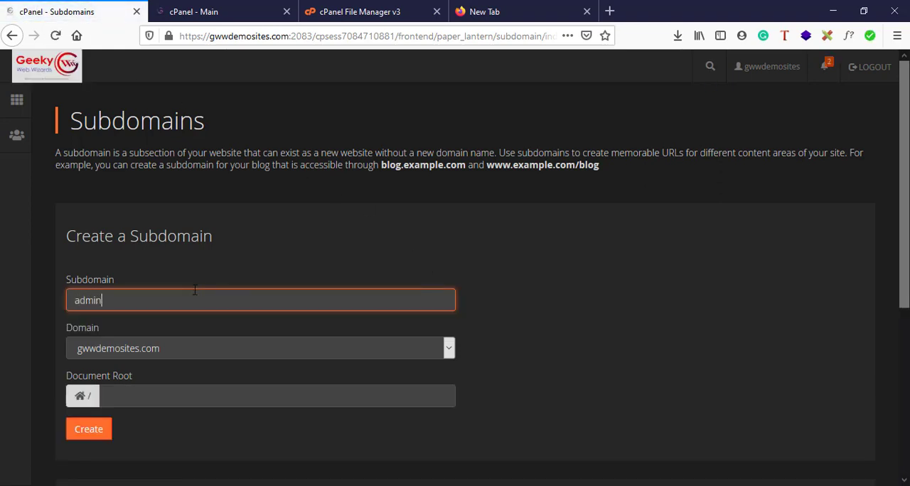
pyautogui.click(293, 353)
pyautogui.click(489, 389)
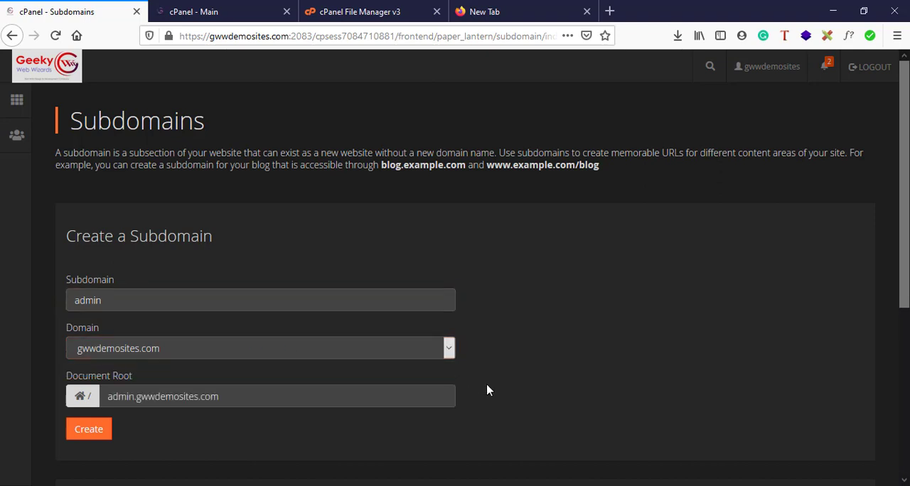
# Prefix the document root with the public_html folder so the path is public_html/admin.gwwdemosites.com.
pyautogui.click(110, 399)
pyautogui.write('/')
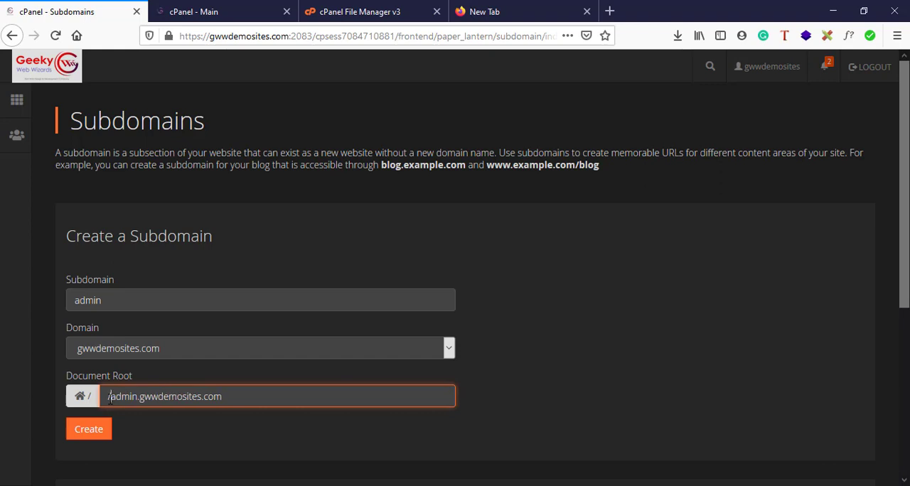
pyautogui.write('public')
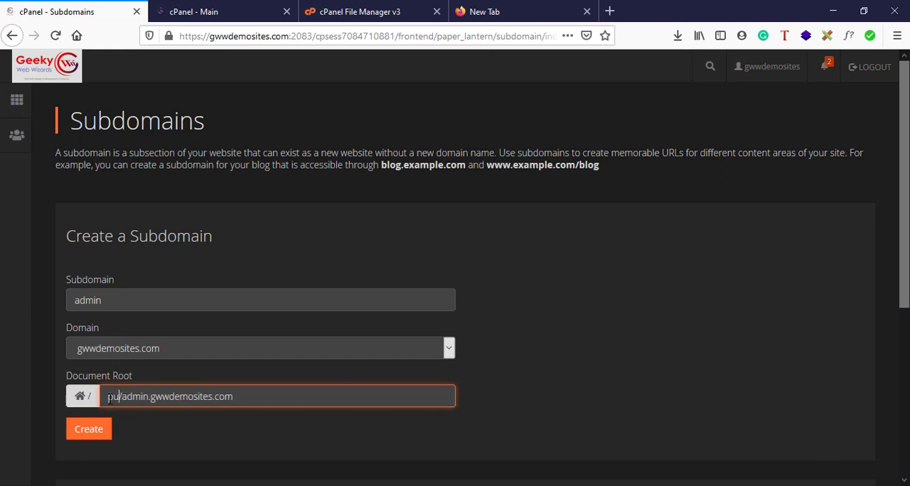
pyautogui.write('_')
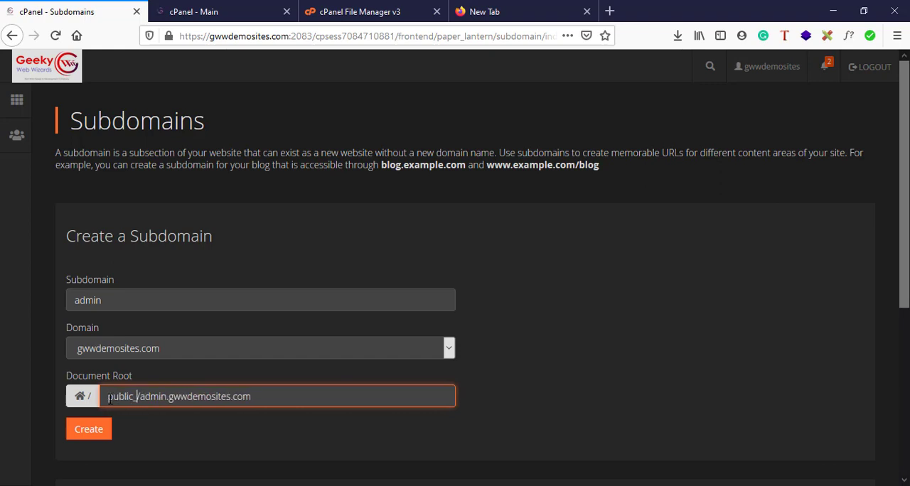
pyautogui.write('html')
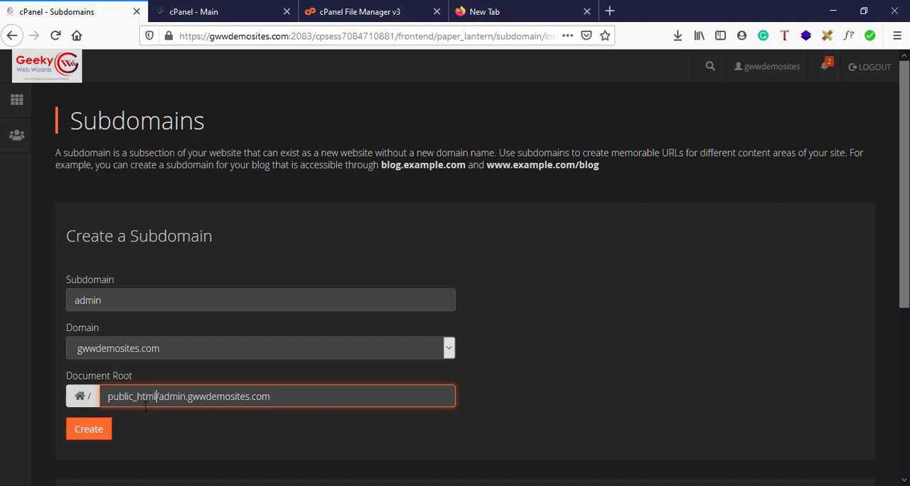
pyautogui.click(212, 436)
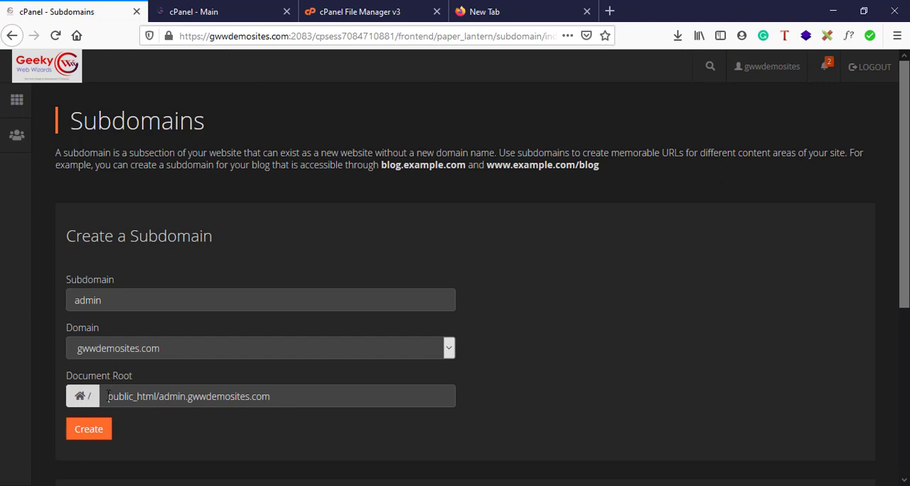
pyautogui.moveTo(108, 396); pyautogui.dragTo(153, 397)
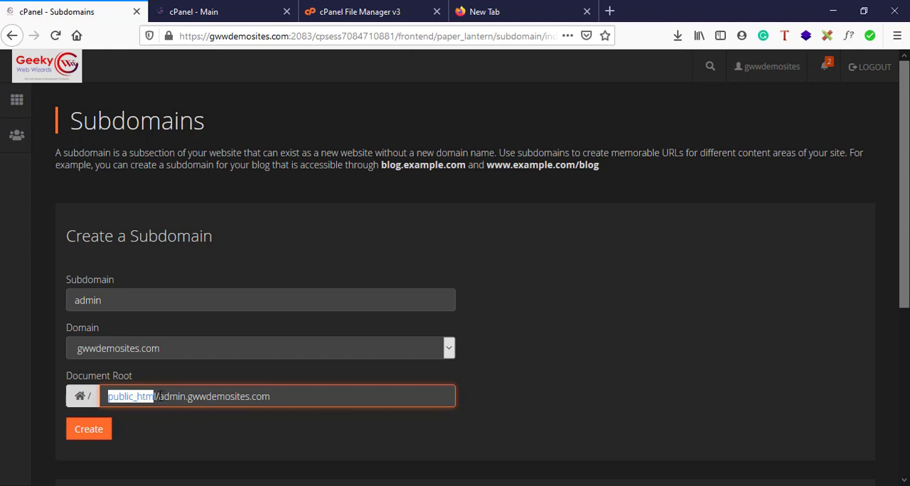
# Load gwwdemosites.com in the empty browser tab to view the main domain's website.
pyautogui.click(388, 9)
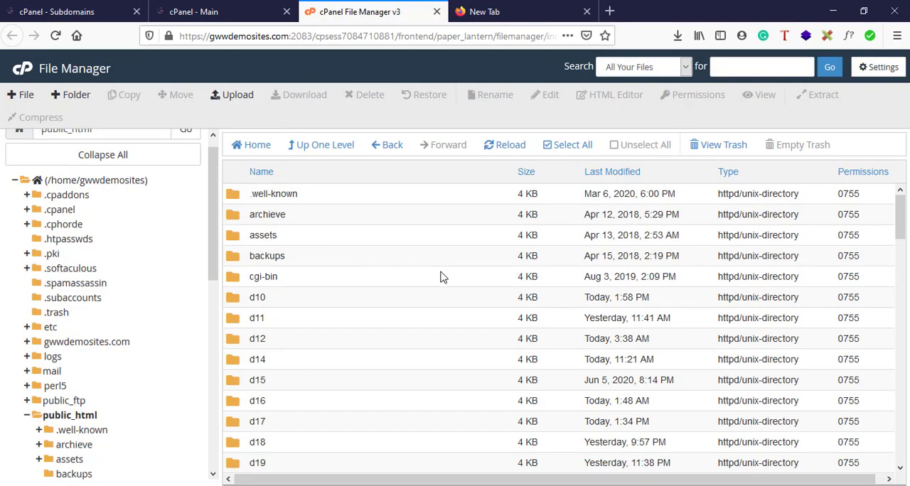
pyautogui.click(511, 10)
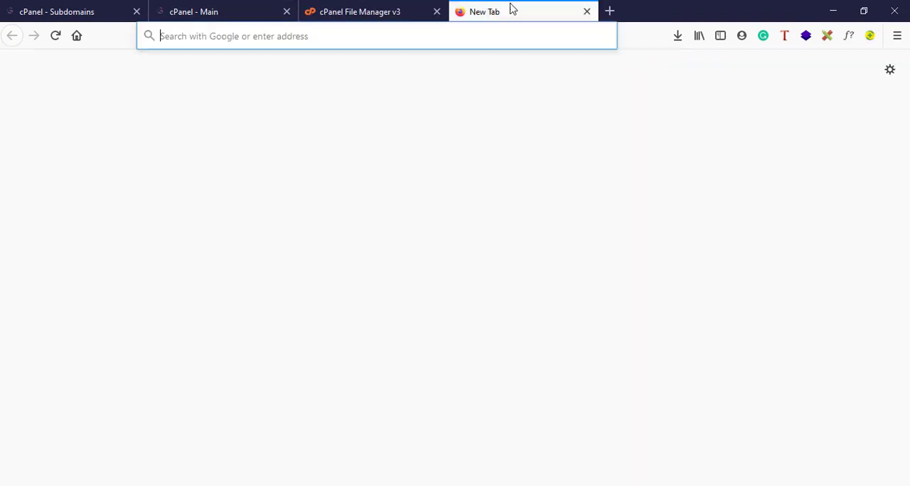
pyautogui.write('g')
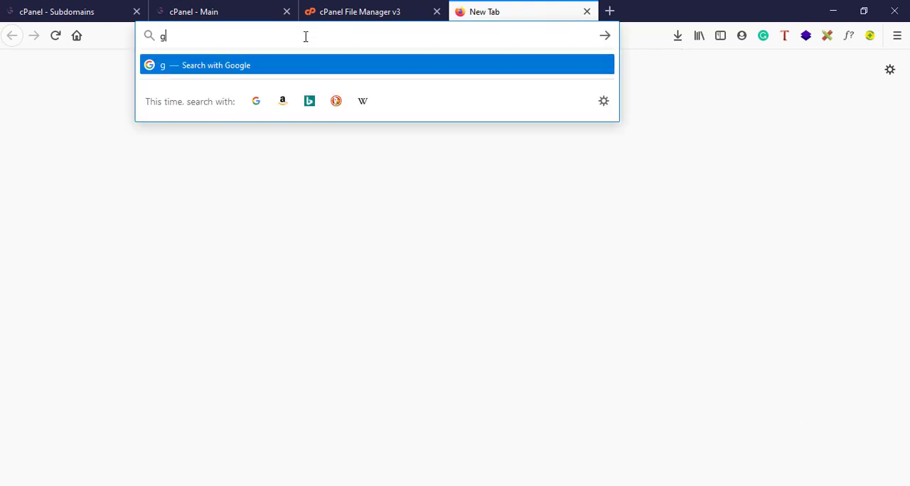
pyautogui.write('wwdemosite')
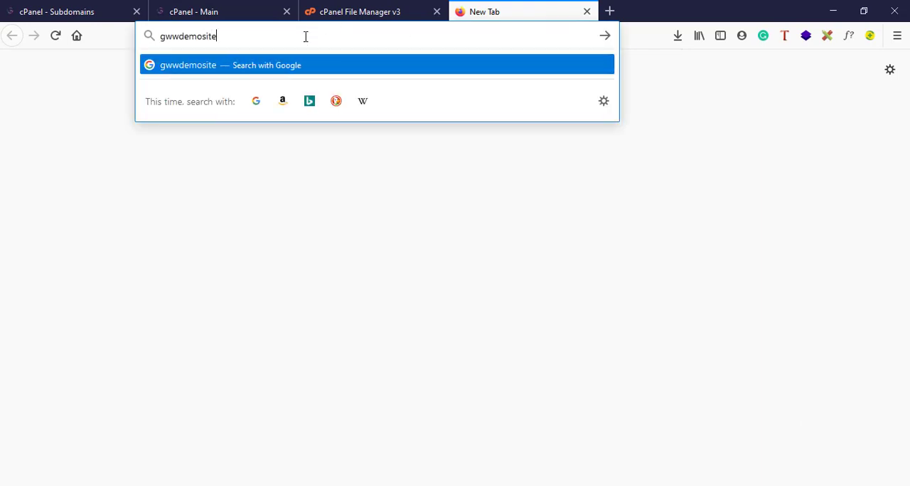
pyautogui.write('s.com')
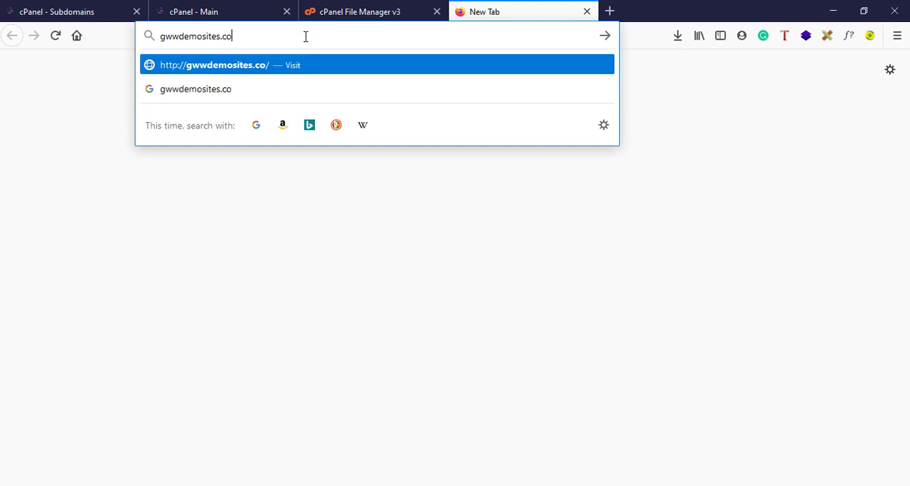
pyautogui.press('Return')
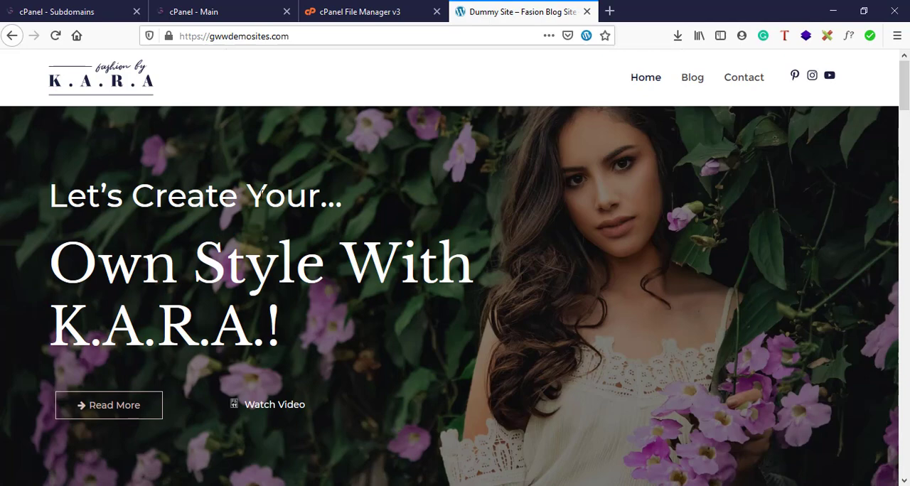
# Return to the Subdomains form and create the admin subdomain with the entered document root.
pyautogui.click(335, 11)
pyautogui.click(219, 12)
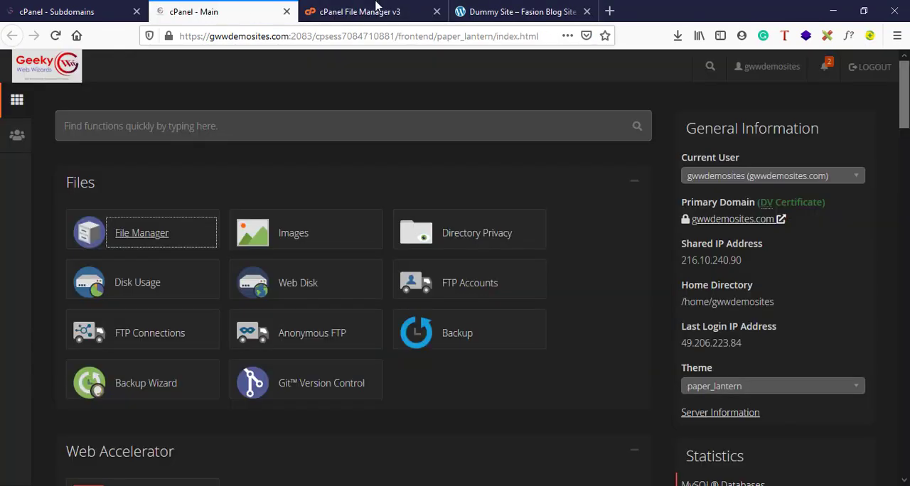
pyautogui.click(89, 10)
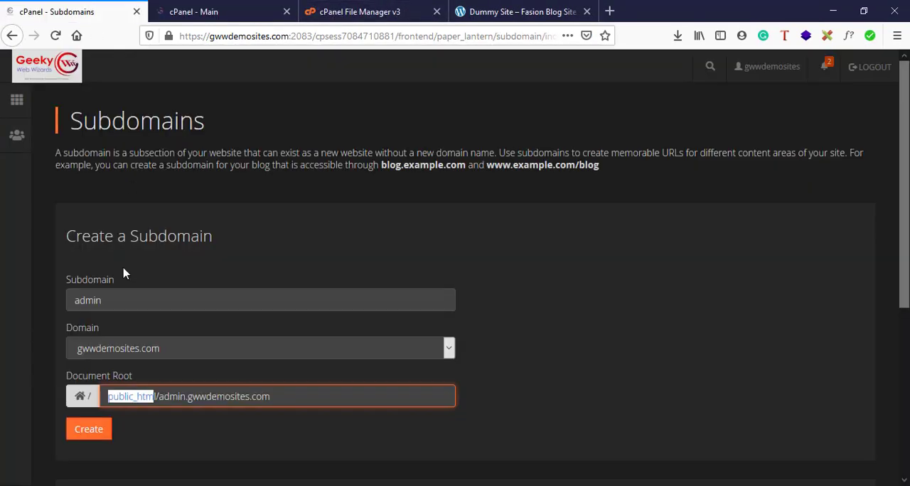
pyautogui.click(162, 396)
pyautogui.moveTo(161, 397); pyautogui.dragTo(273, 397)
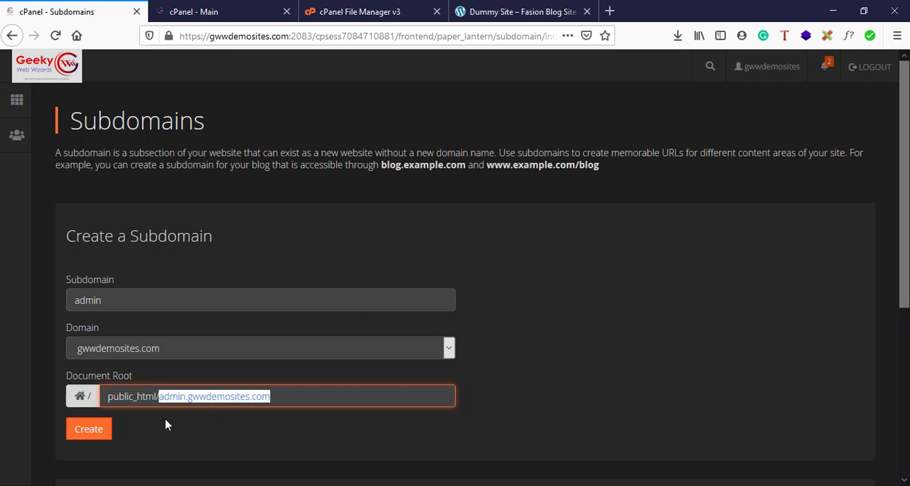
pyautogui.click(104, 433)
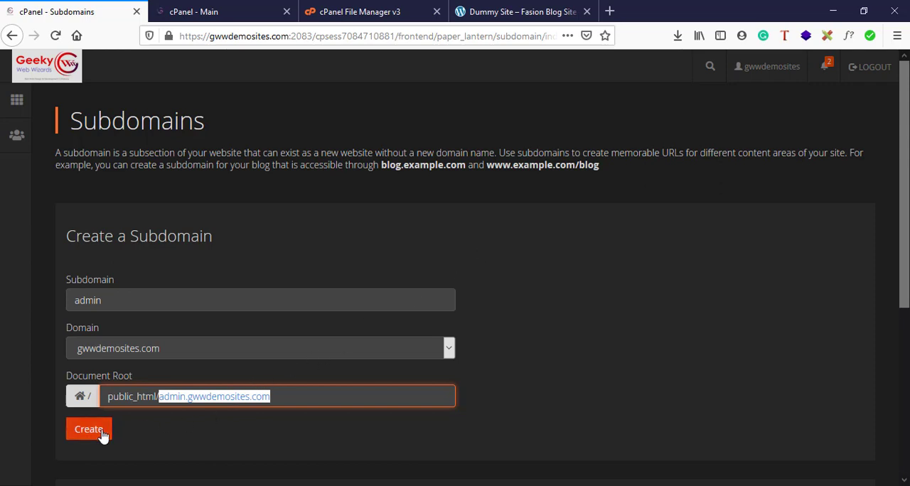
pyautogui.click(104, 433)
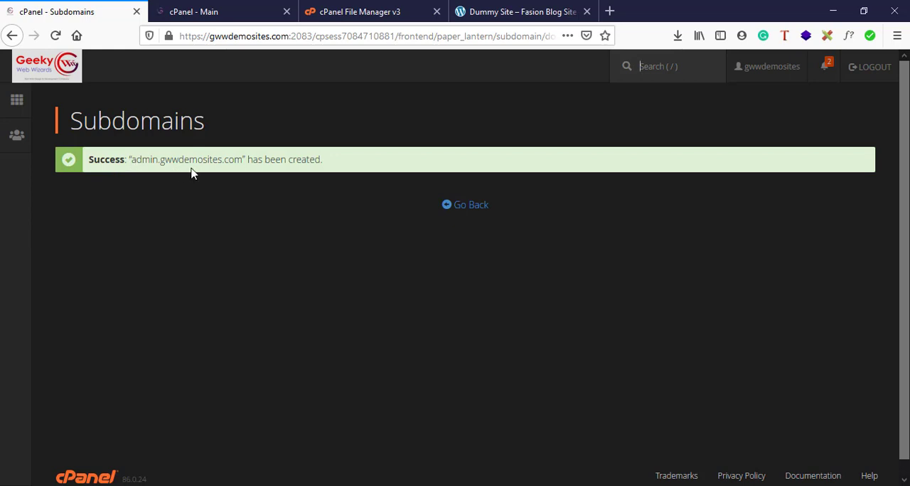
# Check the new subdomain's entry in the Subdomains list, and refresh public_html in File Manager to locate its admin.gwwdemosites.com folder.
pyautogui.click(455, 207)
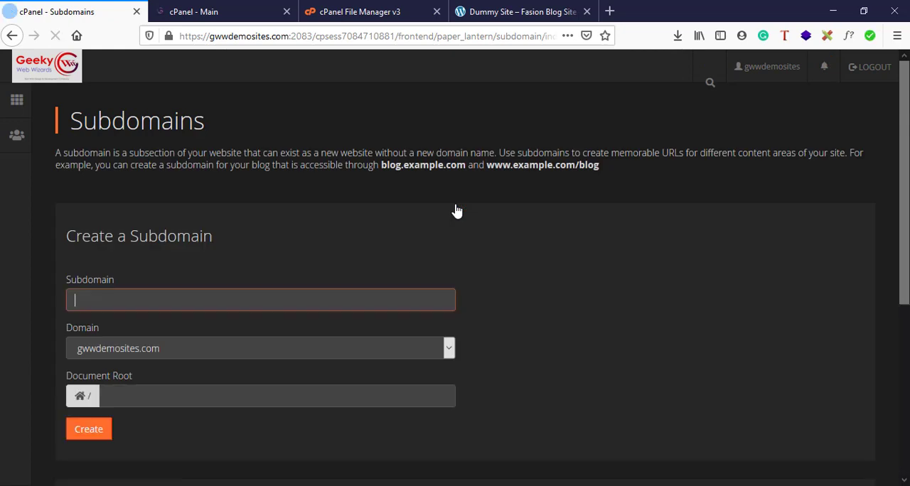
pyautogui.scroll(-5, 455, 209)
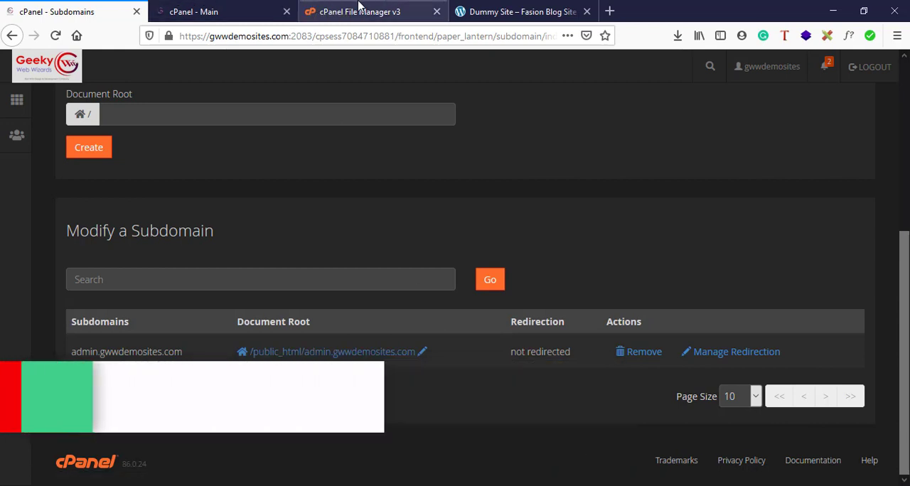
pyautogui.click(359, 8)
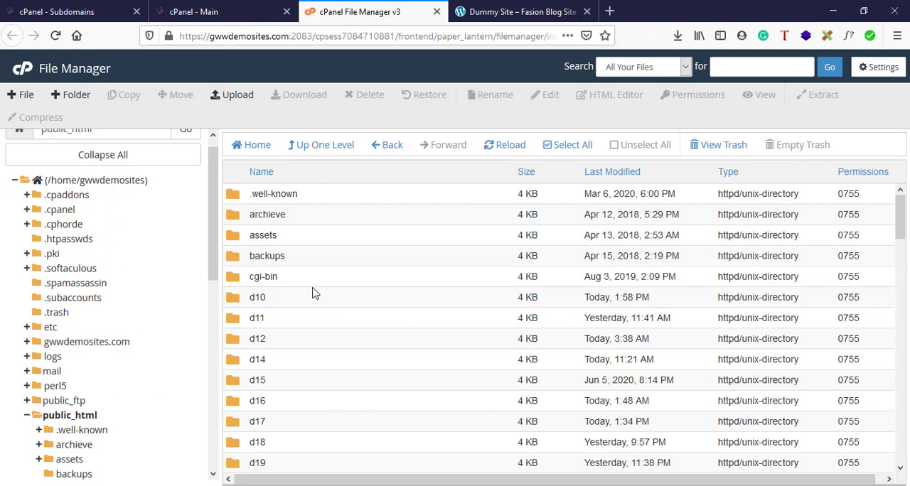
pyautogui.click(507, 147)
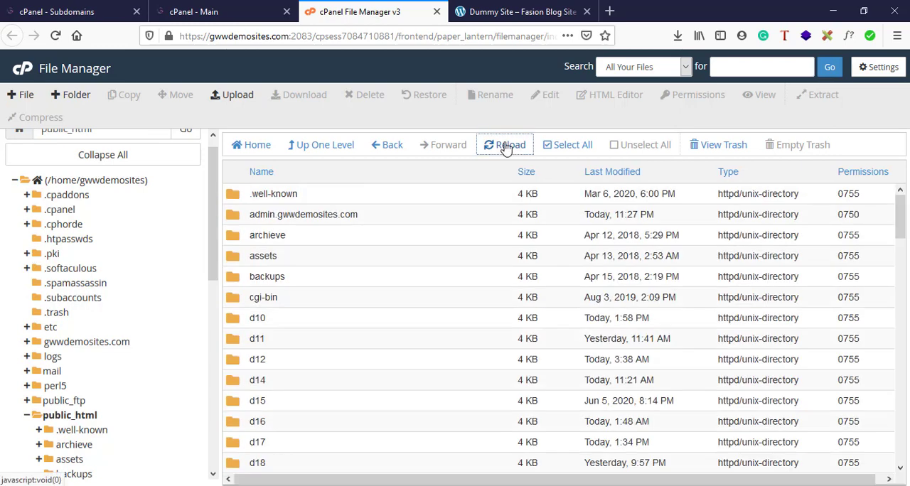
pyautogui.click(252, 215)
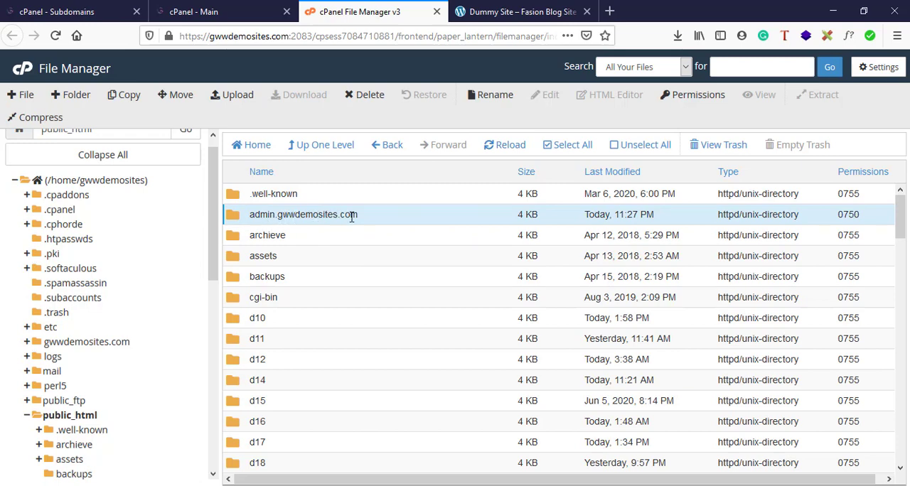
# Glance at the main site's address, return to File Manager and open the admin.gwwdemosites.com folder inside public_html.
pyautogui.click(568, 10)
pyautogui.click(270, 36)
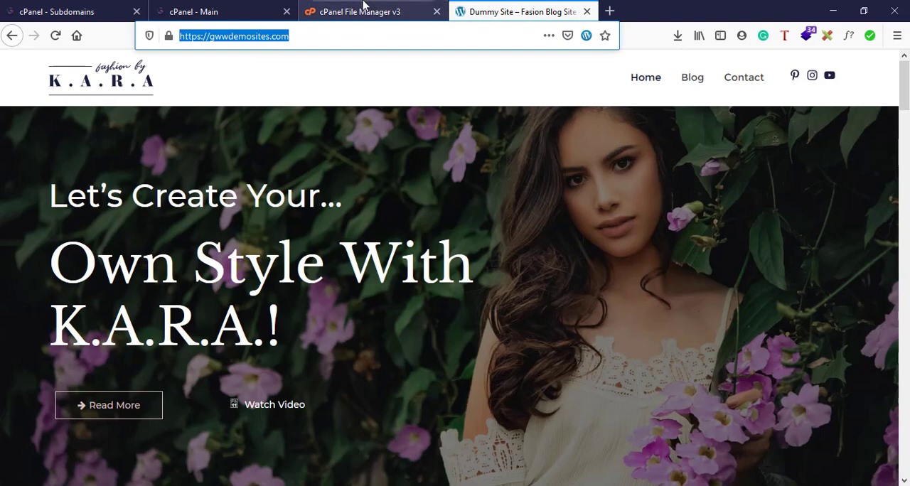
pyautogui.click(360, 11)
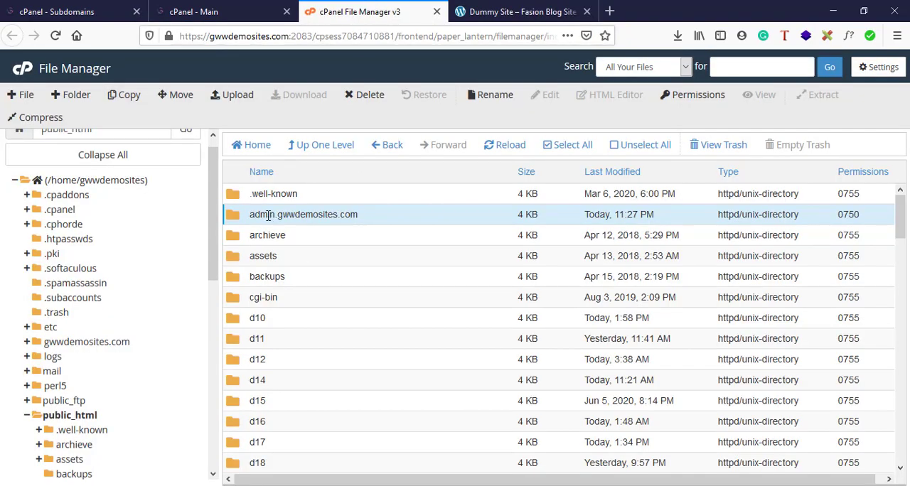
pyautogui.doubleClick(343, 214)
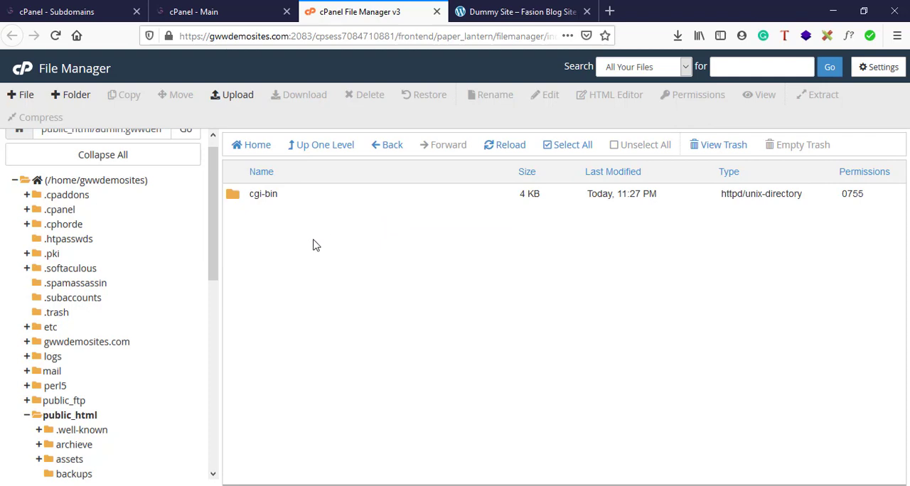
pyautogui.rightClick(314, 241)
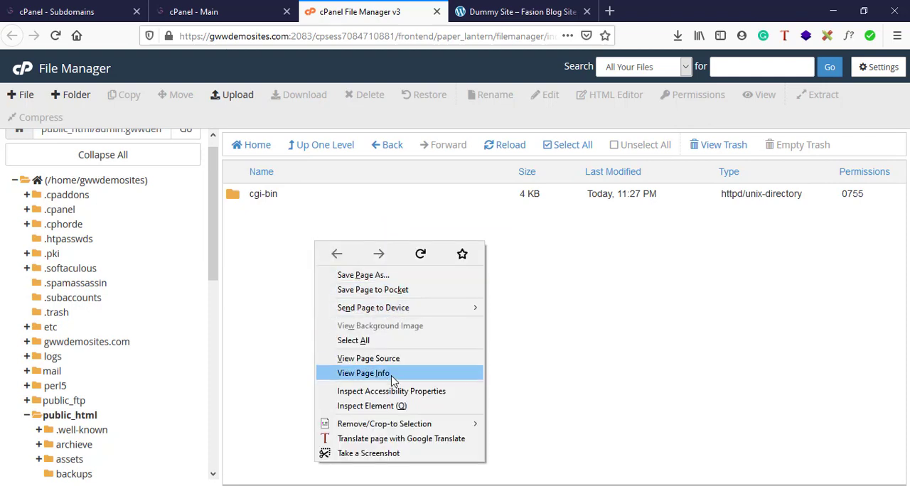
pyautogui.click(260, 243)
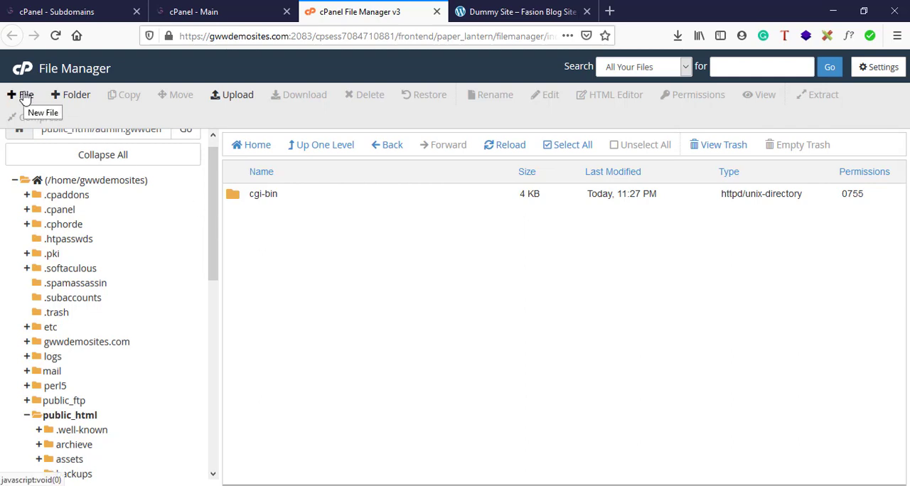
# Create a folder named testingsubdomain inside /public_html/admin.gwwdemosites.com.
pyautogui.click(70, 96)
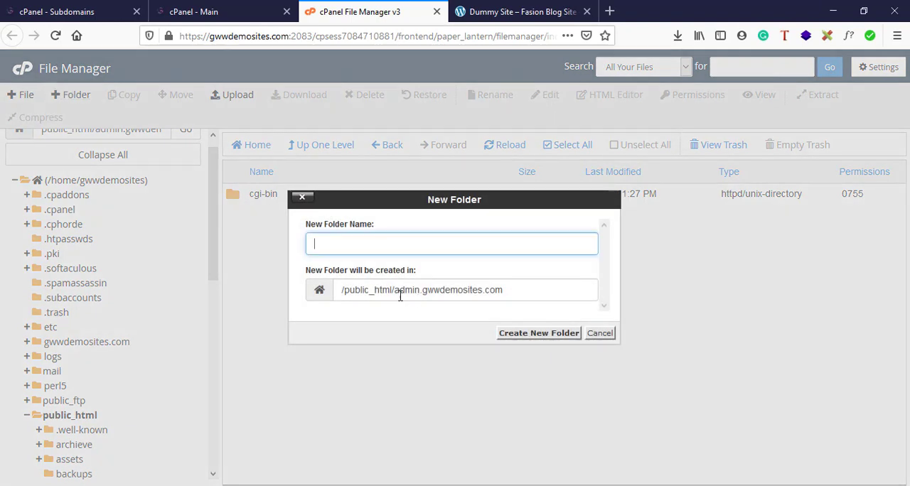
pyautogui.write('testingsubdomain')
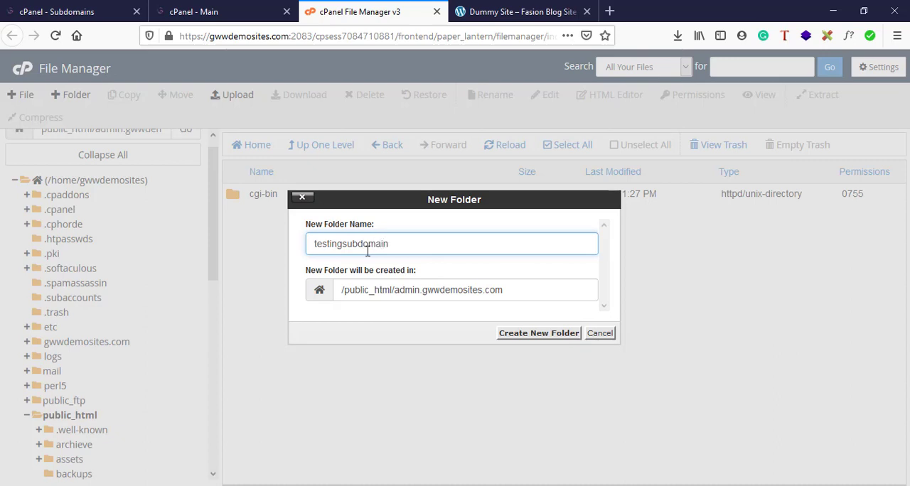
pyautogui.click(536, 336)
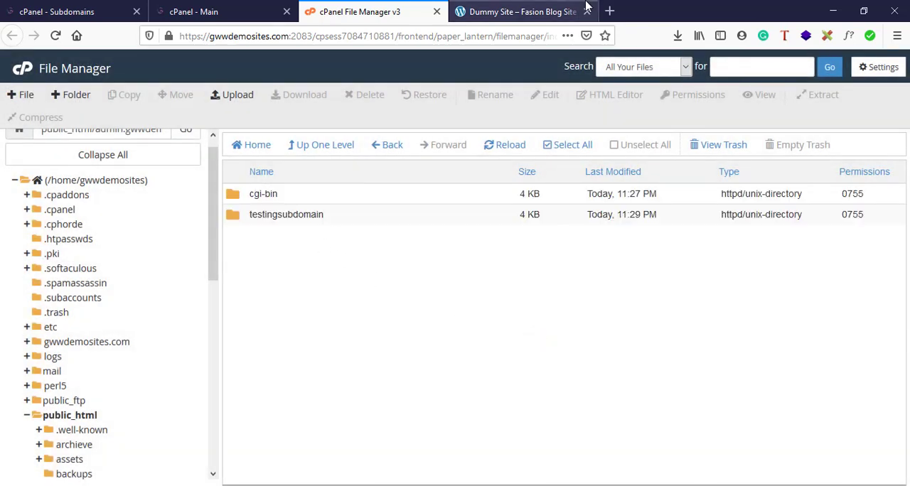
# Load admin.gwwdemosites.com in the browser tab showing the main site to check the subdomain's directory listing.
pyautogui.click(532, 8)
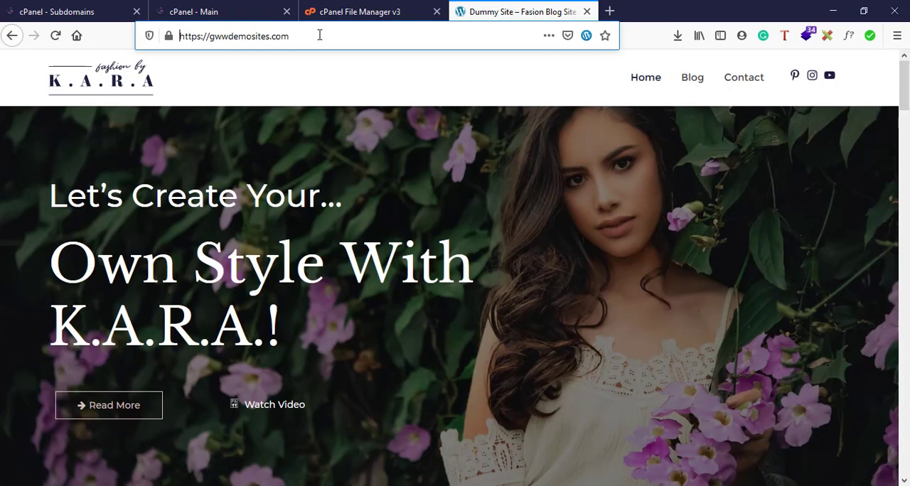
pyautogui.moveTo(319, 35); pyautogui.dragTo(172, 36)
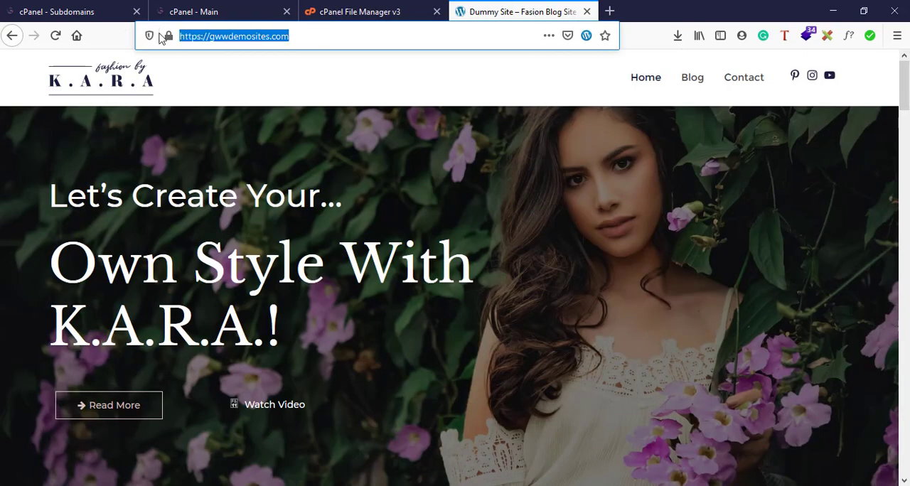
pyautogui.click(209, 35)
pyautogui.press('BackSpace')
pyautogui.press('BackSpace')
pyautogui.press('BackSpace')
pyautogui.press('BackSpace')
pyautogui.press('BackSpace')
pyautogui.press('BackSpace')
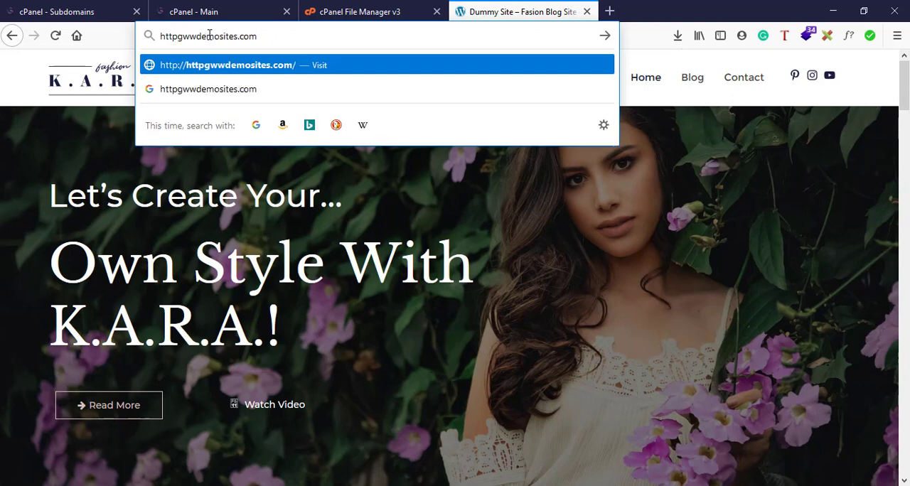
pyautogui.write('admin')
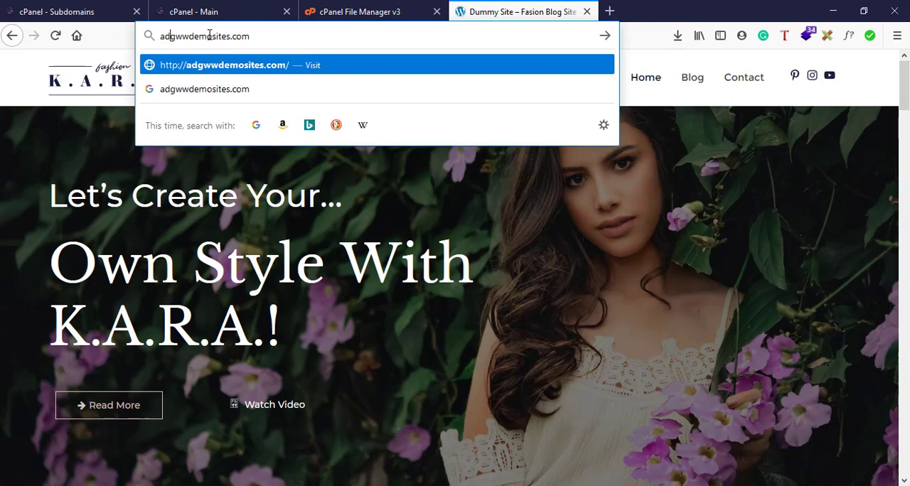
pyautogui.write('.')
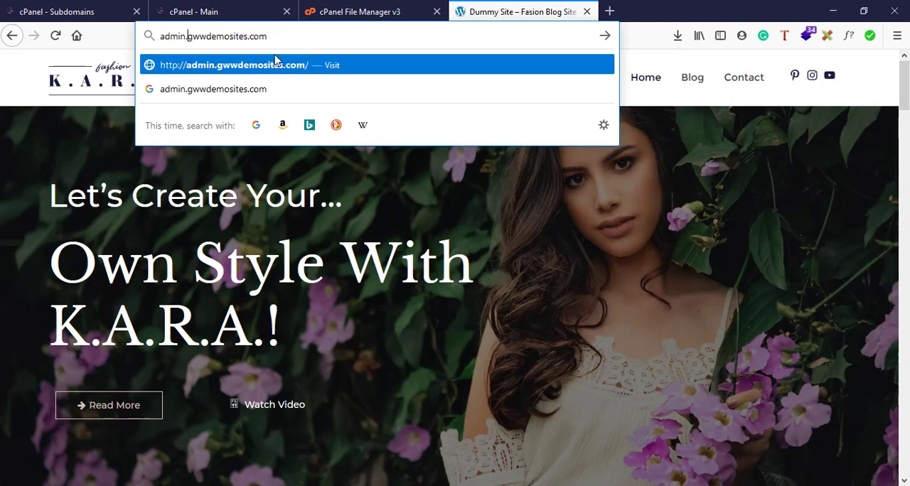
pyautogui.press('Return')
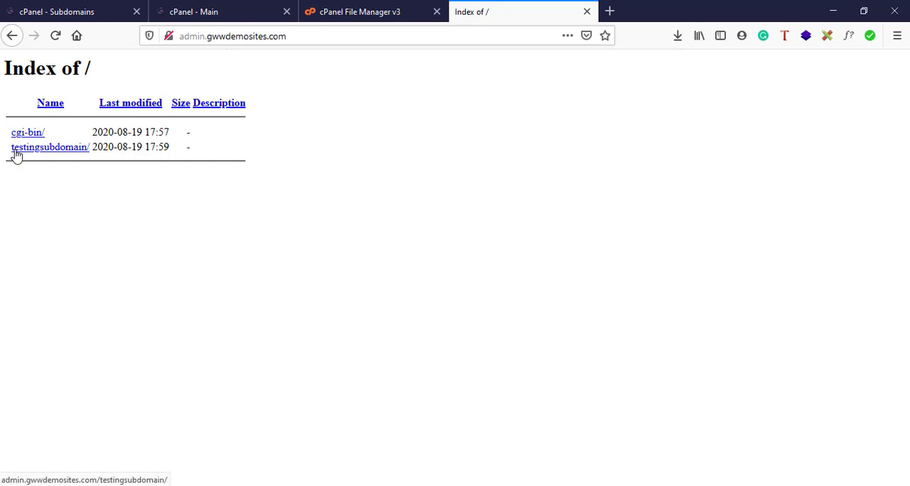
# Compare the browser listing with the testingsubdomain folder in File Manager and review the admin entry in the Subdomains list.
pyautogui.click(324, 7)
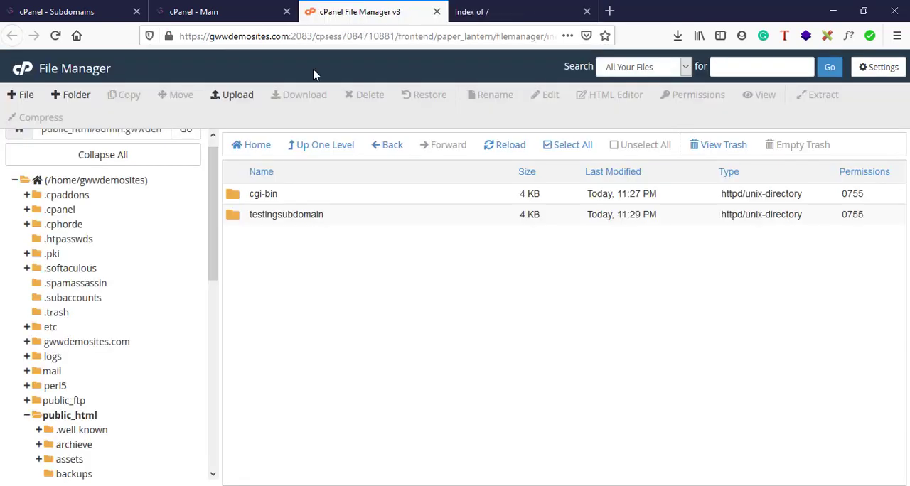
pyautogui.click(285, 216)
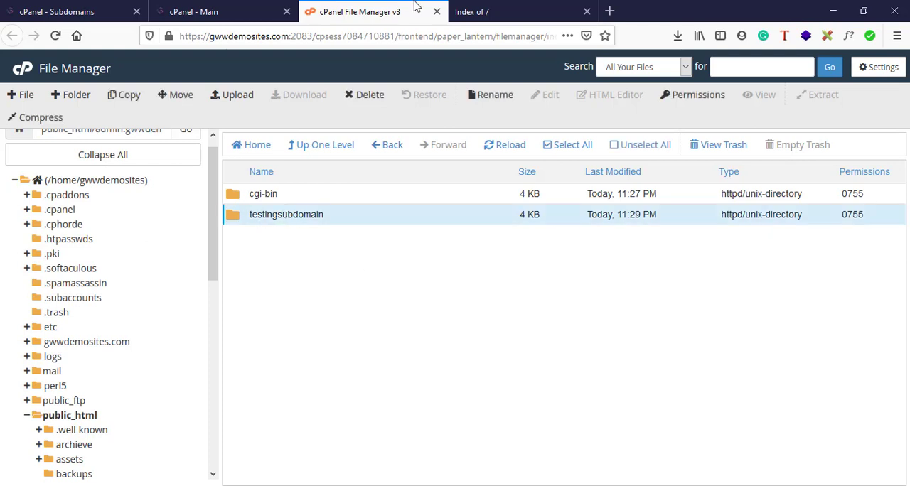
pyautogui.click(93, 7)
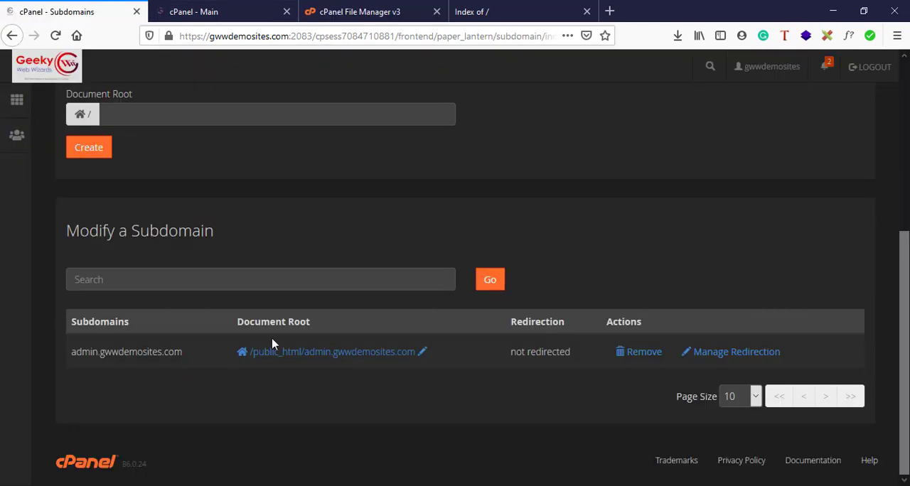
pyautogui.scroll(4, 274, 341)
pyautogui.scroll(-3, 406, 344)
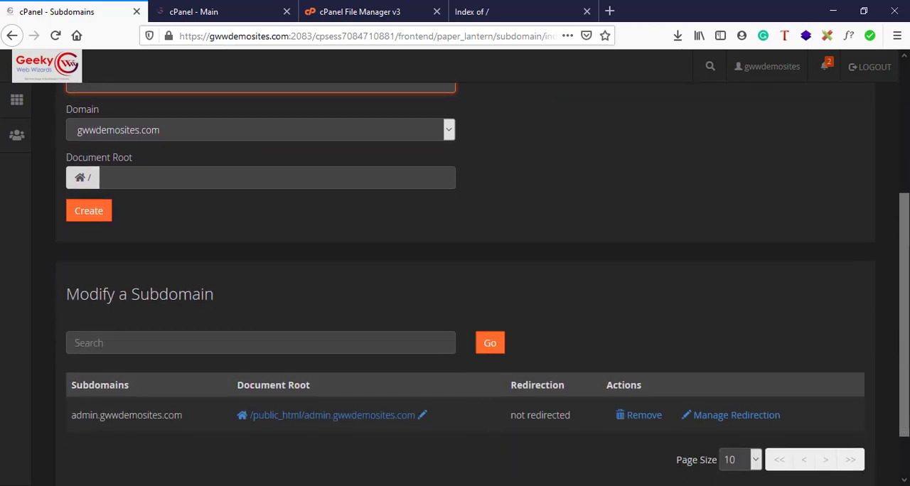
# Switch to Notepad to review the teachers, students and board subdomain examples, and return to the Subdomain field of the Subdomains form.
pyautogui.hotkey('alt', 'Tab')
pyautogui.moveTo(519, 257); pyautogui.dragTo(749, 268)
pyautogui.click(749, 268)
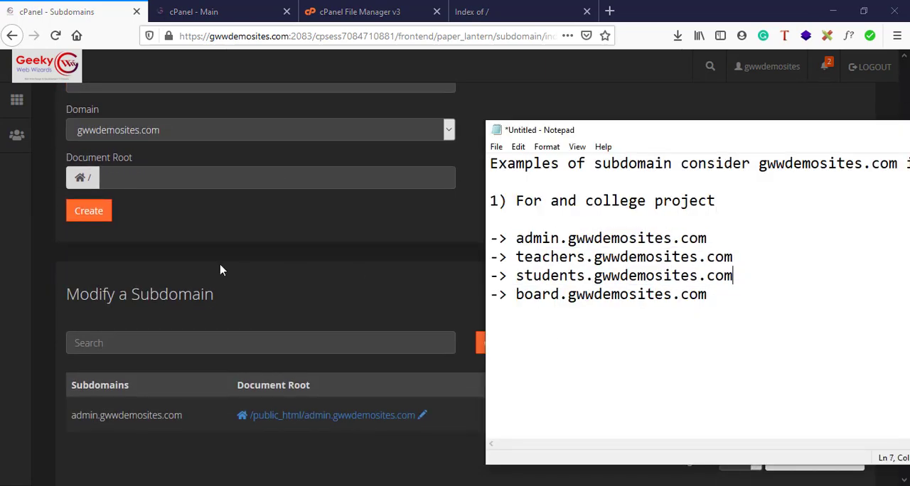
pyautogui.scroll(5, 221, 269)
pyautogui.click(122, 296)
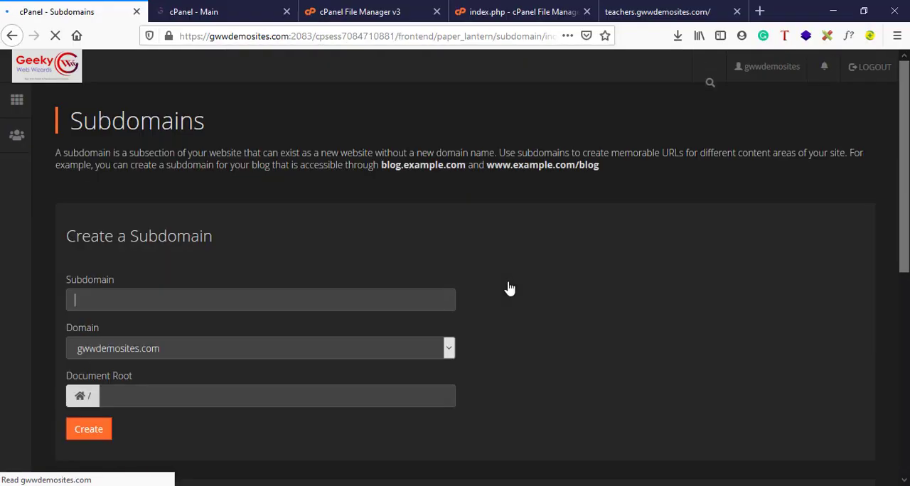
# Review students.gwwdemosites.com in the Subdomains list and open File Manager from the cPanel main page.
pyautogui.scroll(-5, 510, 286)
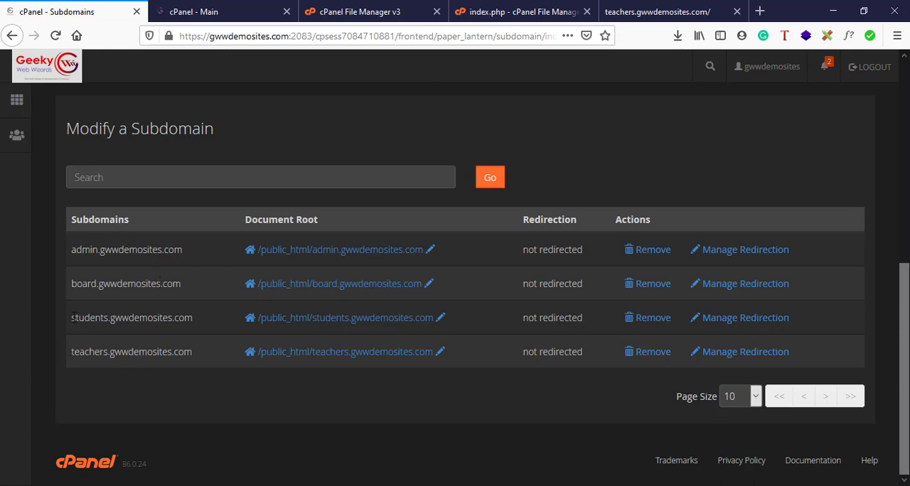
pyautogui.moveTo(72, 318); pyautogui.dragTo(193, 321)
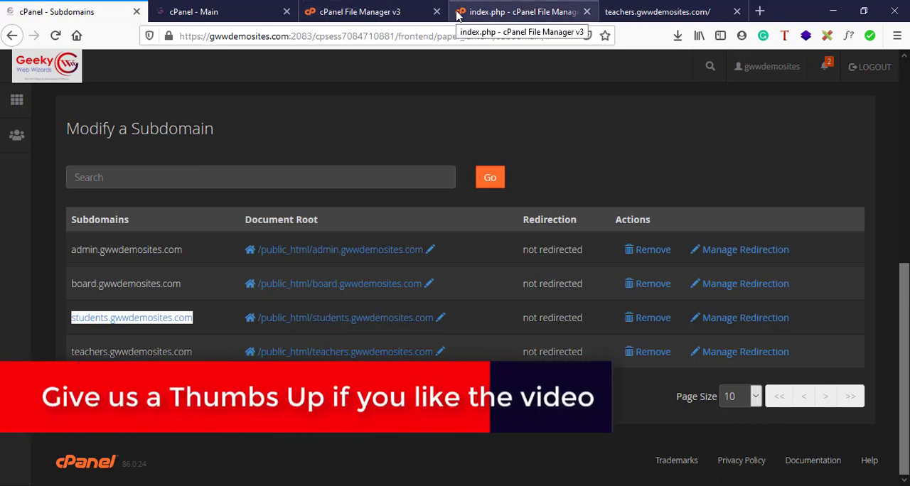
pyautogui.click(265, 8)
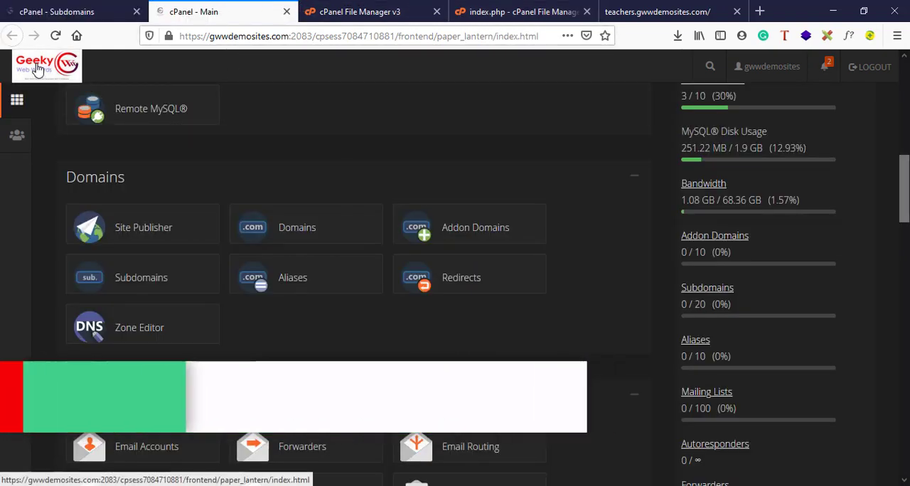
pyautogui.rightClick(38, 66)
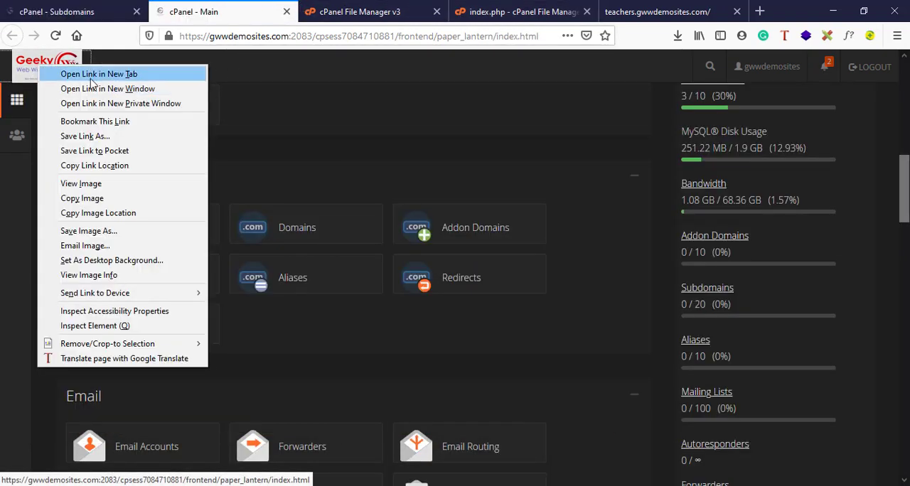
pyautogui.click(256, 136)
pyautogui.scroll(5, 256, 136)
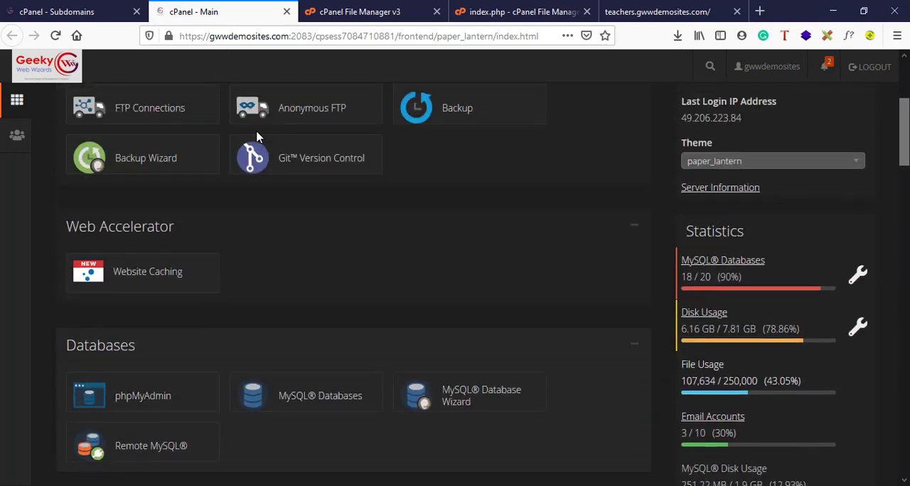
pyautogui.scroll(3, 143, 254)
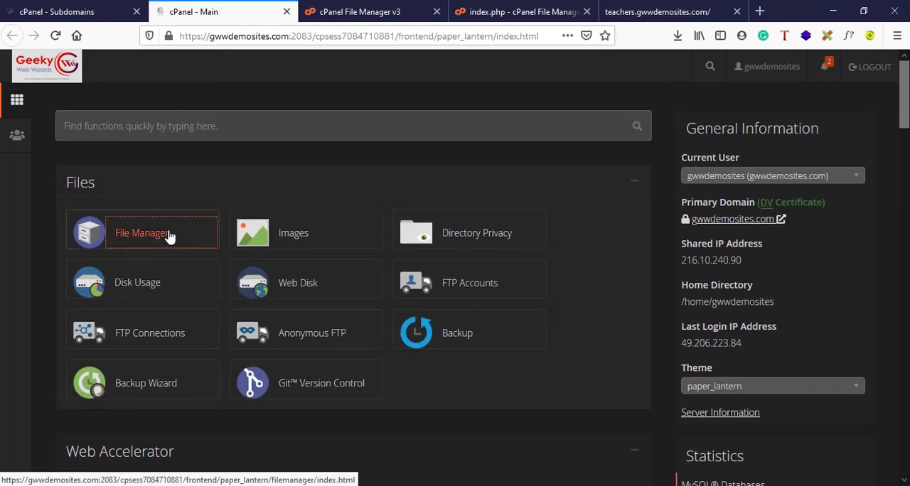
pyautogui.click(170, 236)
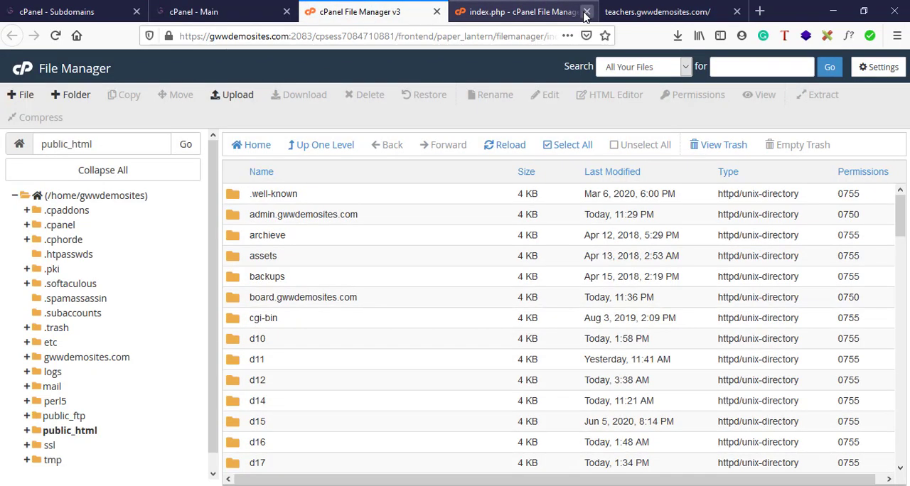
# Close the index.php and teachers.gwwdemosites.com browser tabs, and open the students.gwwdemosites.com folder inside public_html.
pyautogui.click(586, 12)
pyautogui.click(586, 12)
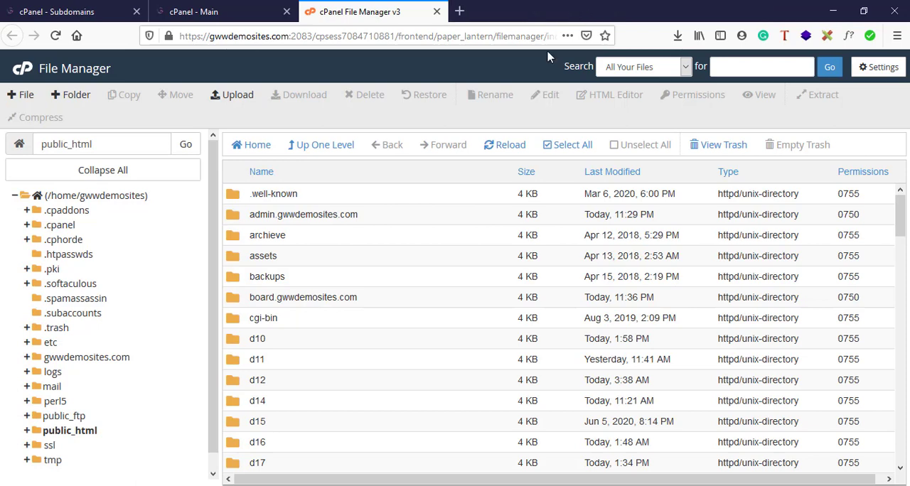
pyautogui.scroll(-7, 469, 278)
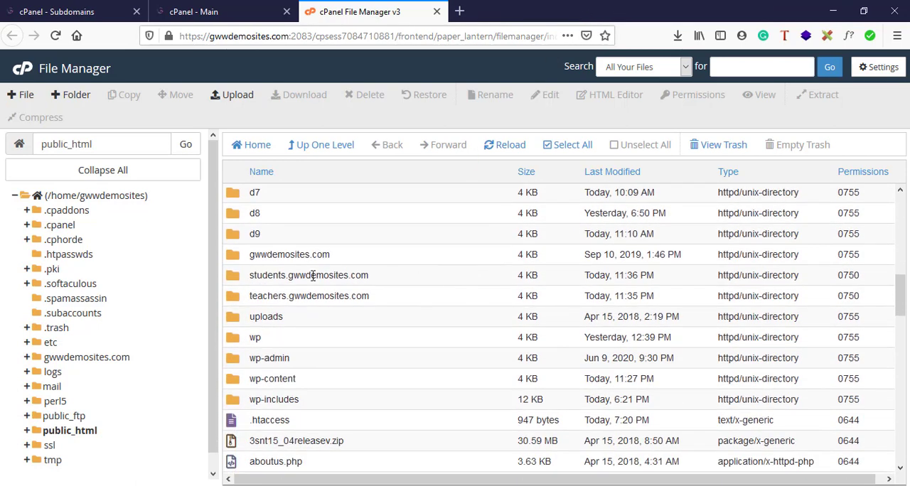
pyautogui.doubleClick(400, 285)
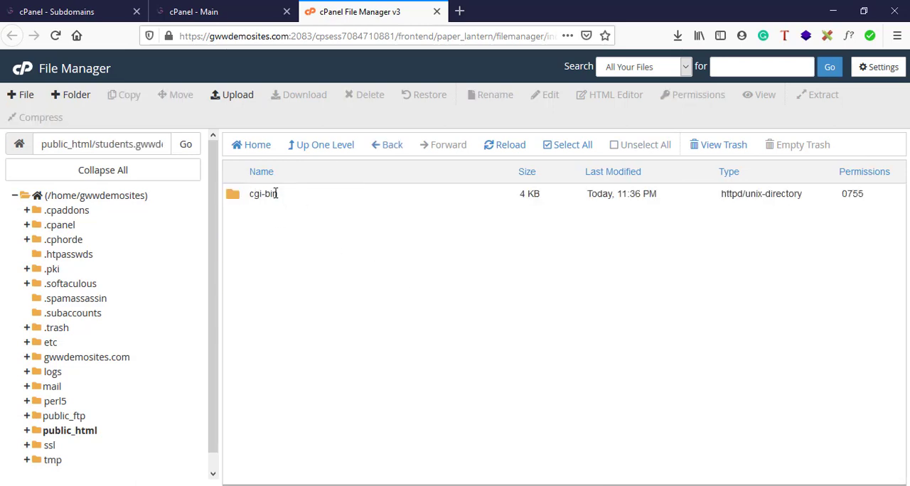
# Delete the cgi-bin folder from the students.gwwdemosites.com directory.
pyautogui.click(319, 203)
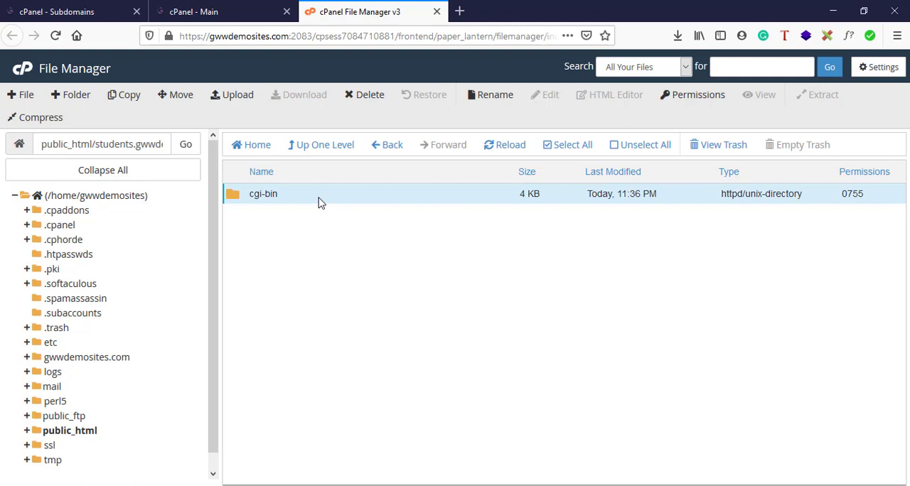
pyautogui.press('Delete')
pyautogui.click(560, 311)
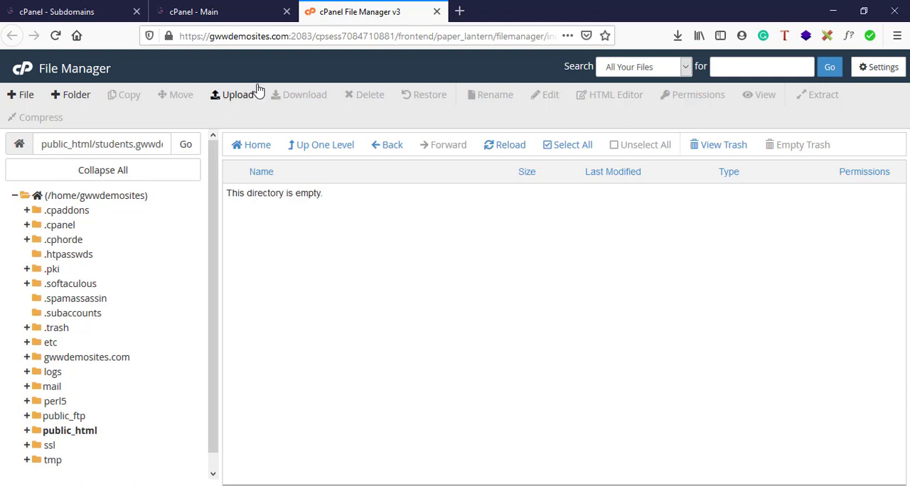
# Upload smash-template-opl.zip from Downloads into public_html/students.gwwdemosites.com and return to that folder.
pyautogui.click(220, 101)
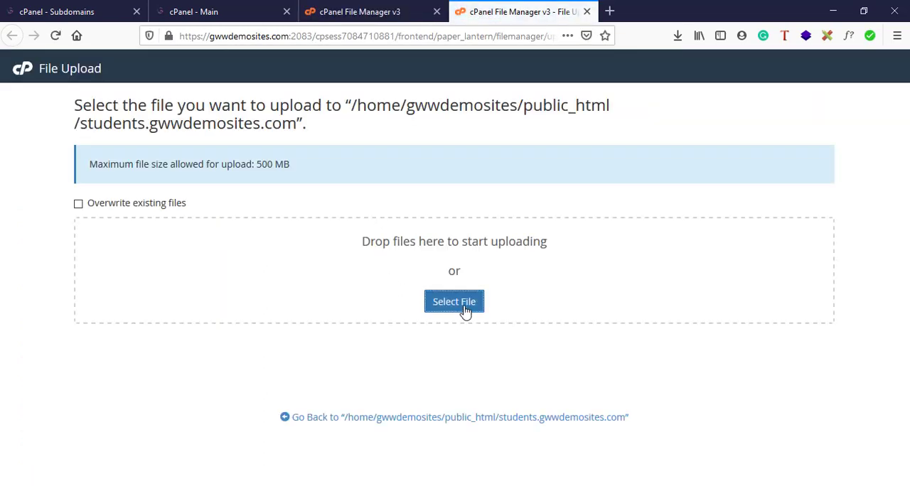
pyautogui.click(454, 303)
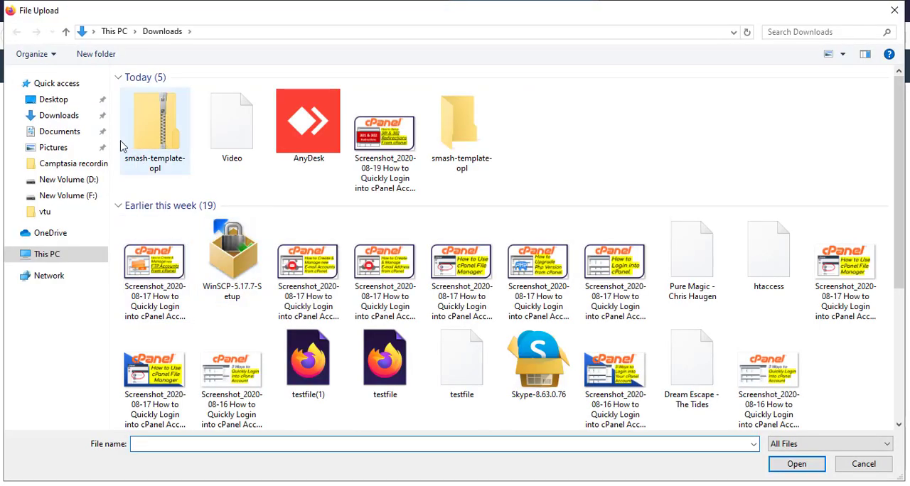
pyautogui.click(161, 165)
pyautogui.doubleClick(161, 165)
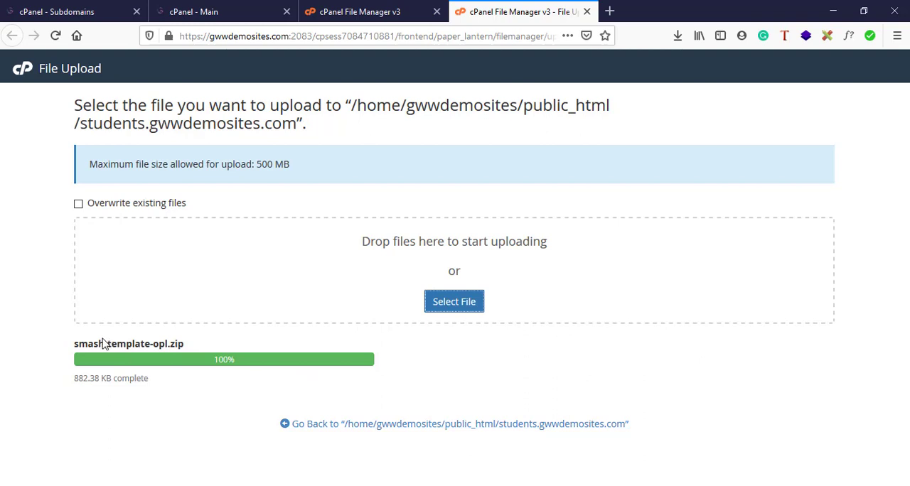
pyautogui.click(395, 424)
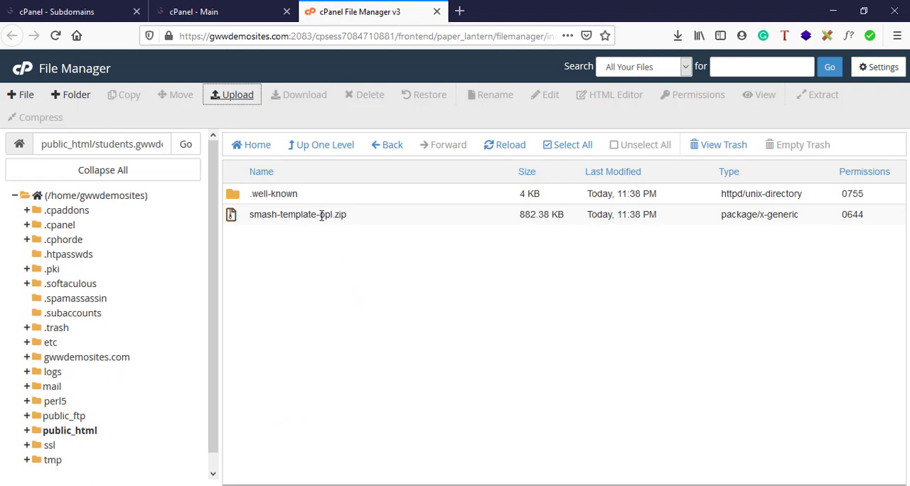
# Extract smash-template-opl.zip inside the students.gwwdemosites.com folder and close the extraction results.
pyautogui.click(382, 218)
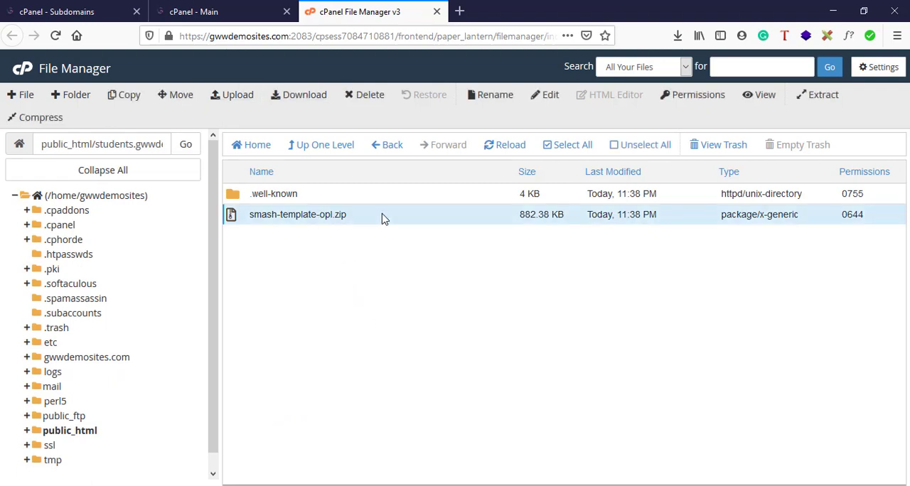
pyautogui.rightClick(382, 219)
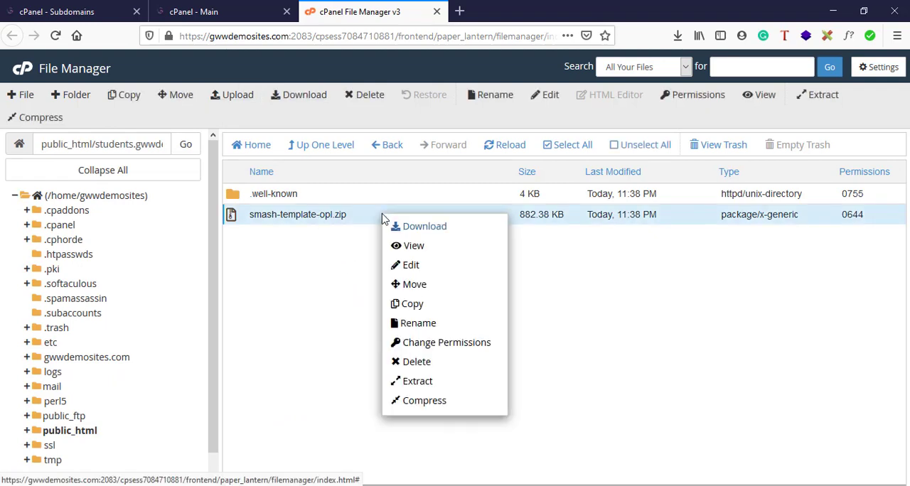
pyautogui.click(439, 385)
pyautogui.click(561, 343)
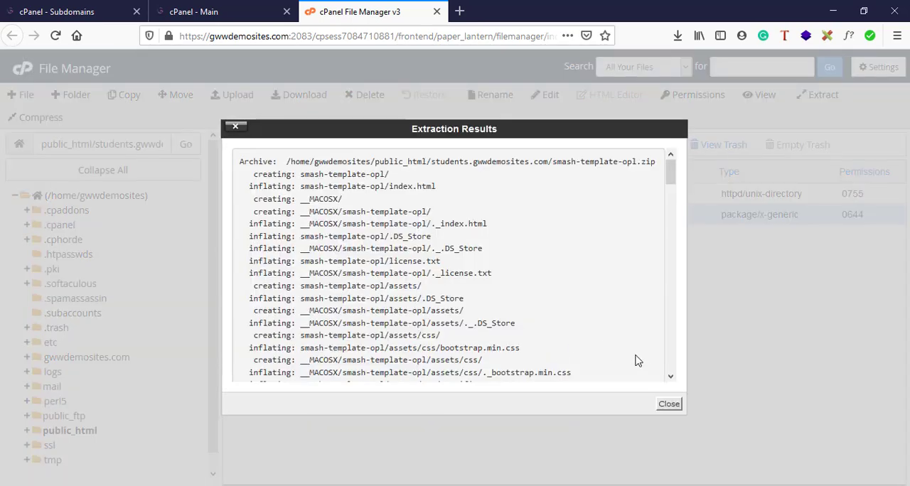
pyautogui.click(675, 404)
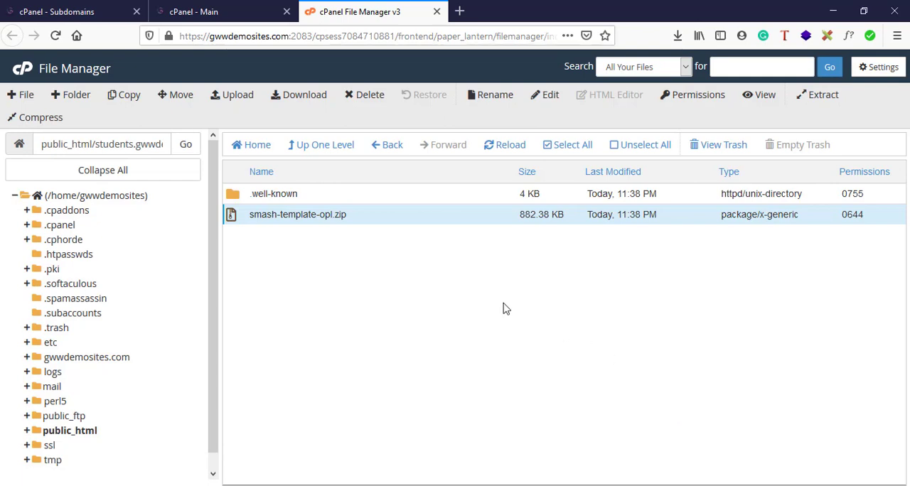
# Reload the students.gwwdemosites.com folder, inspect the contents of the extracted smash-template-opl folder, and go back.
pyautogui.click(498, 148)
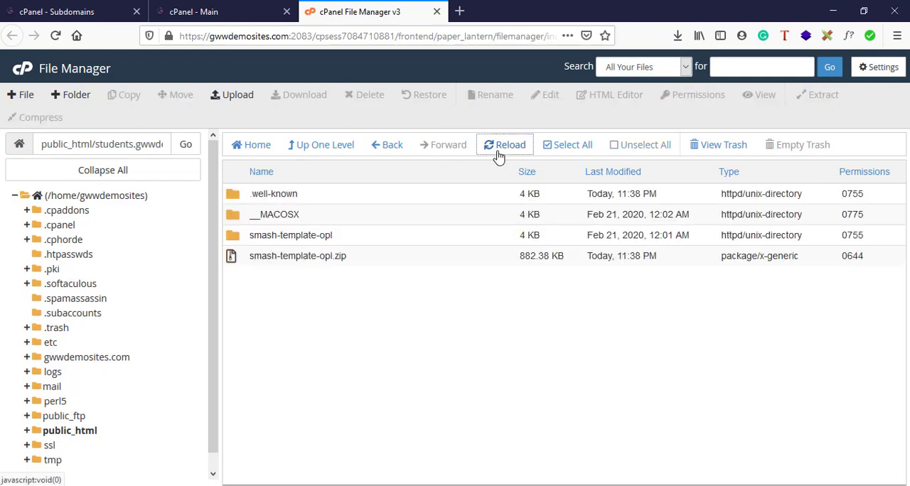
pyautogui.doubleClick(382, 240)
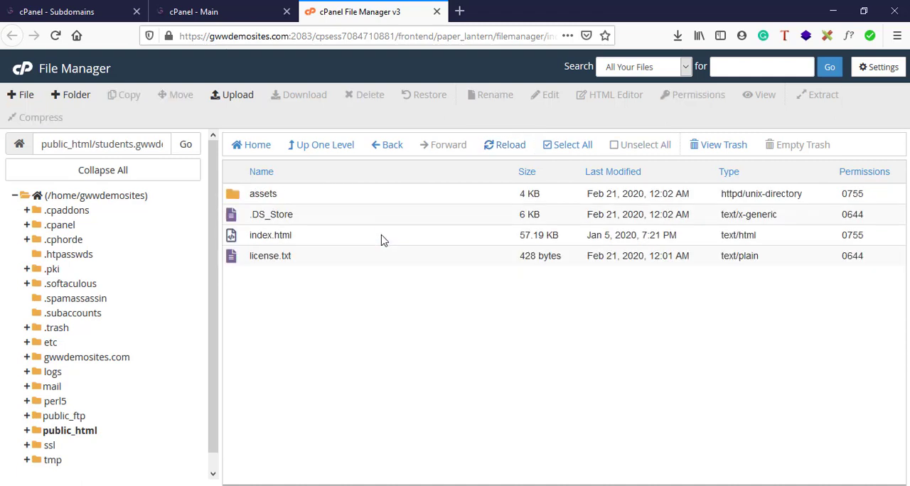
pyautogui.click(397, 146)
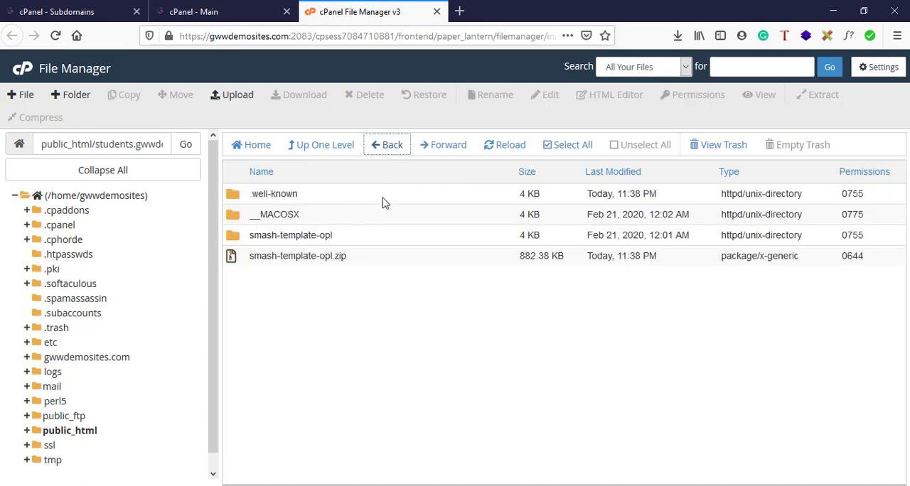
# Go back to public_html, reopen the students.gwwdemosites.com folder, and open its smash-template-opl folder.
pyautogui.click(389, 150)
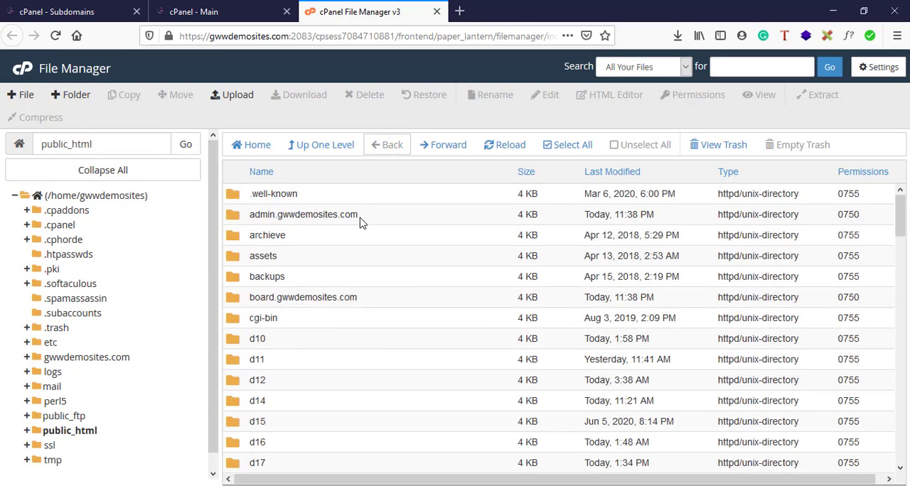
pyautogui.scroll(-10, 346, 314)
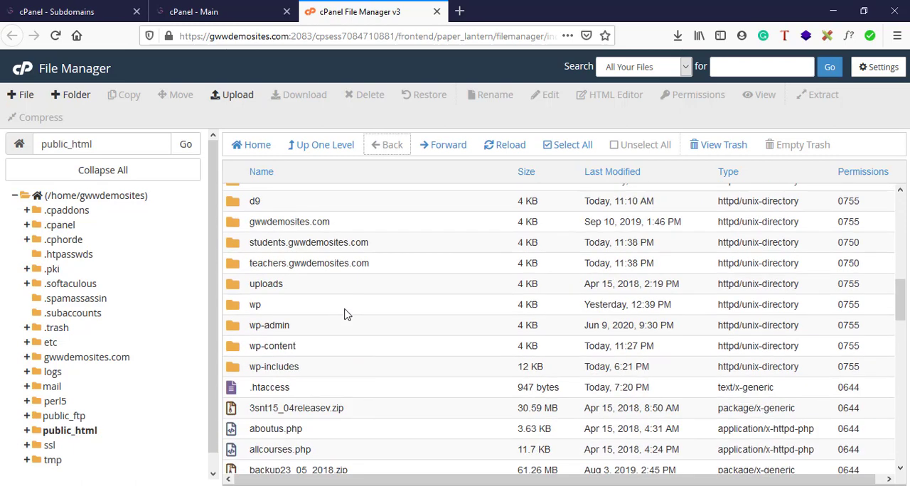
pyautogui.doubleClick(317, 244)
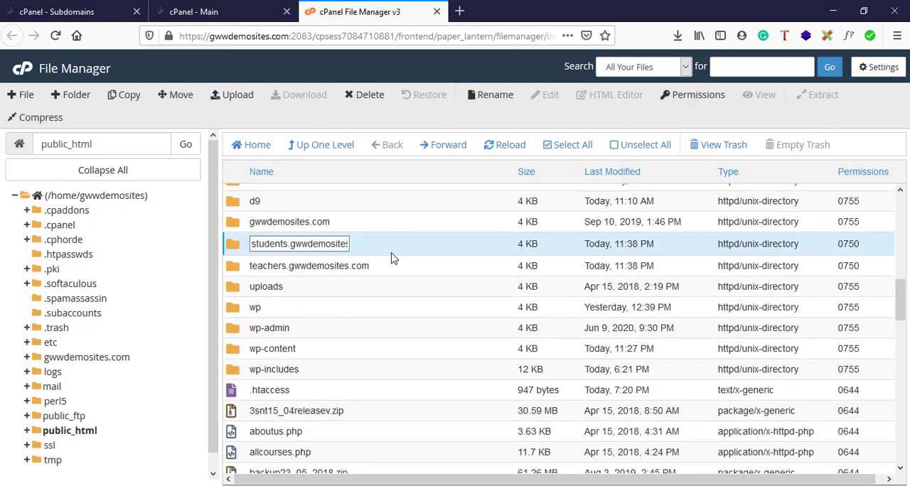
pyautogui.click(392, 254)
pyautogui.doubleClick(390, 253)
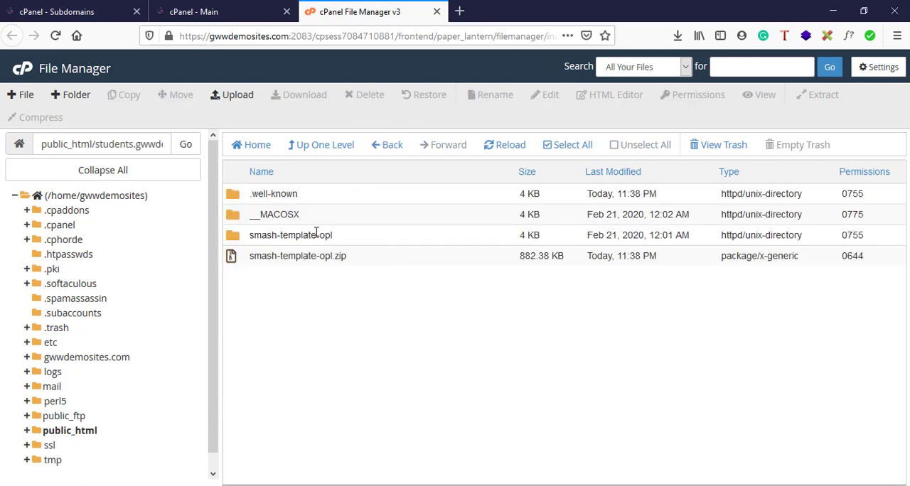
pyautogui.doubleClick(363, 244)
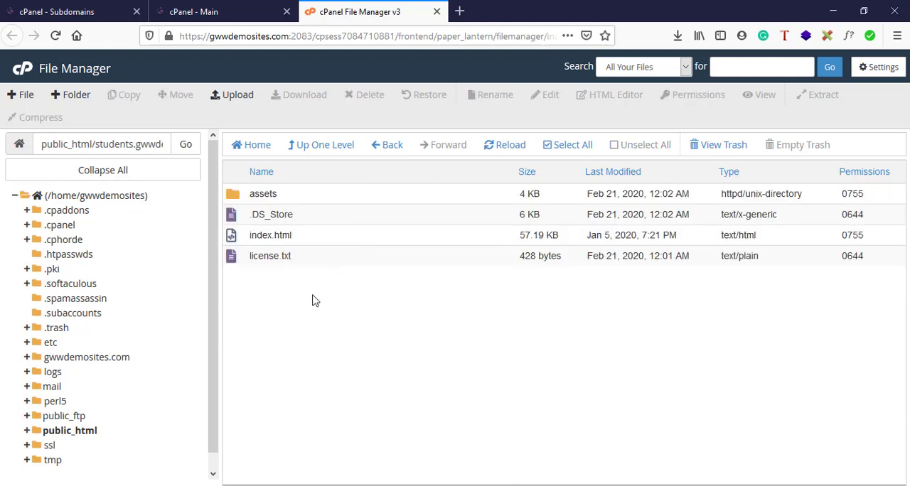
# Move all files and folders from smash-template-opl to /public_html/students.gwwdemosites.com/.
pyautogui.moveTo(313, 257); pyautogui.dragTo(294, 196)
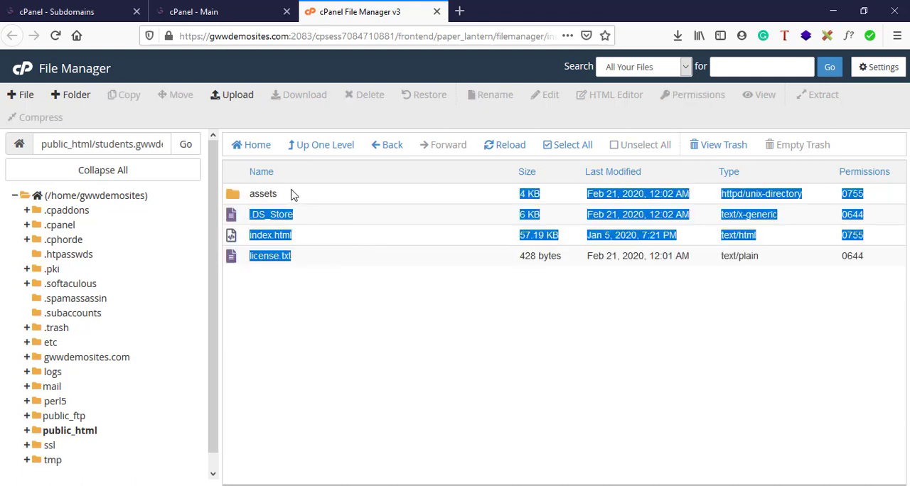
pyautogui.click(344, 277)
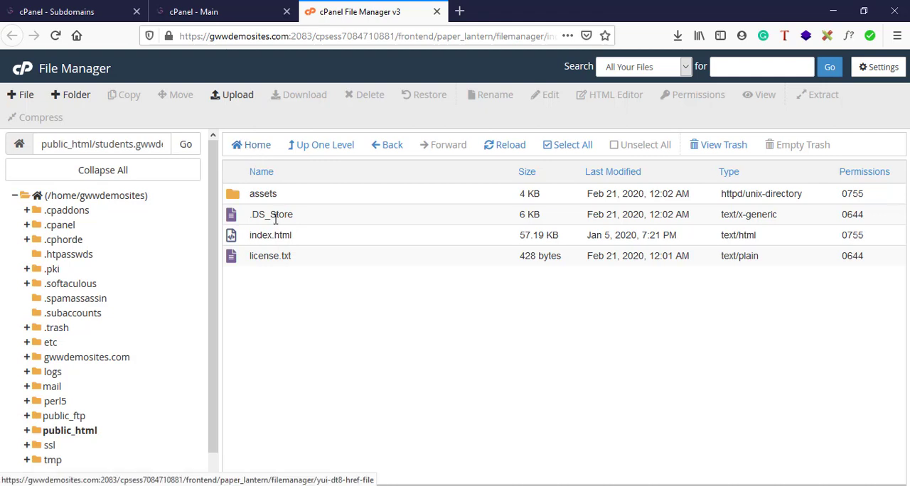
pyautogui.click(547, 148)
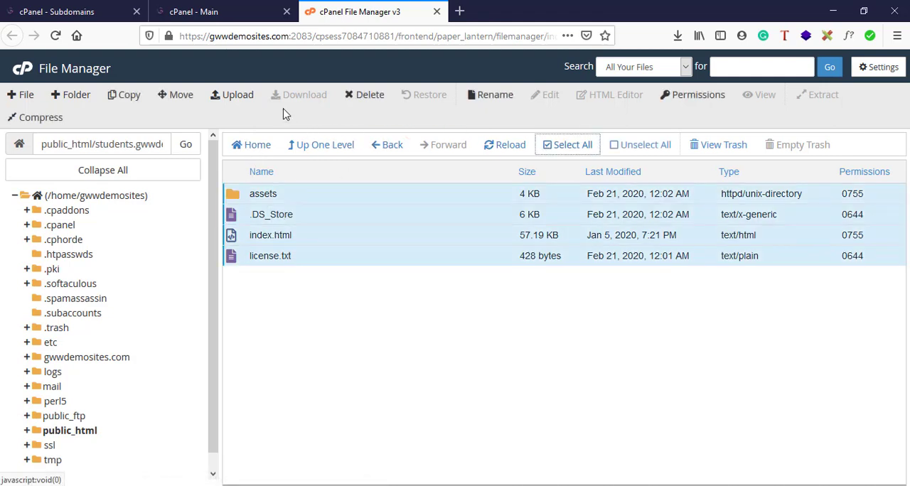
pyautogui.click(182, 101)
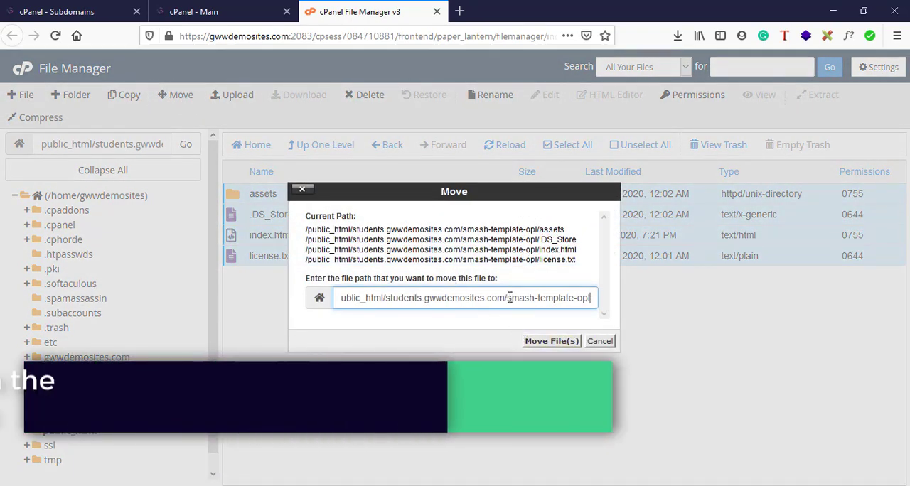
pyautogui.moveTo(508, 298); pyautogui.dragTo(602, 299)
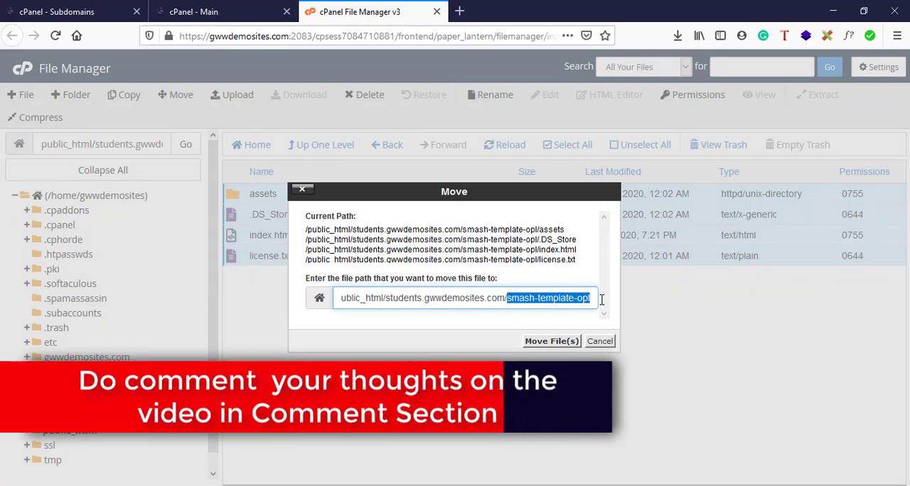
pyautogui.press('BackSpace')
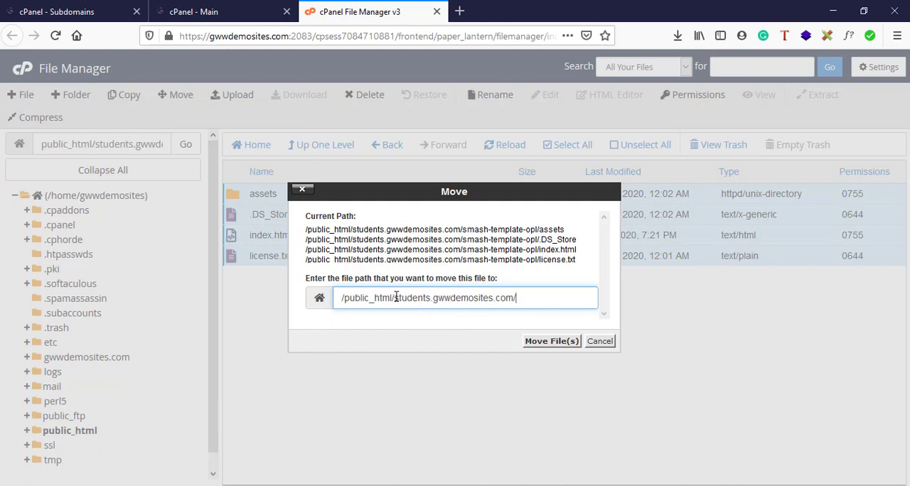
pyautogui.moveTo(396, 298); pyautogui.dragTo(530, 306)
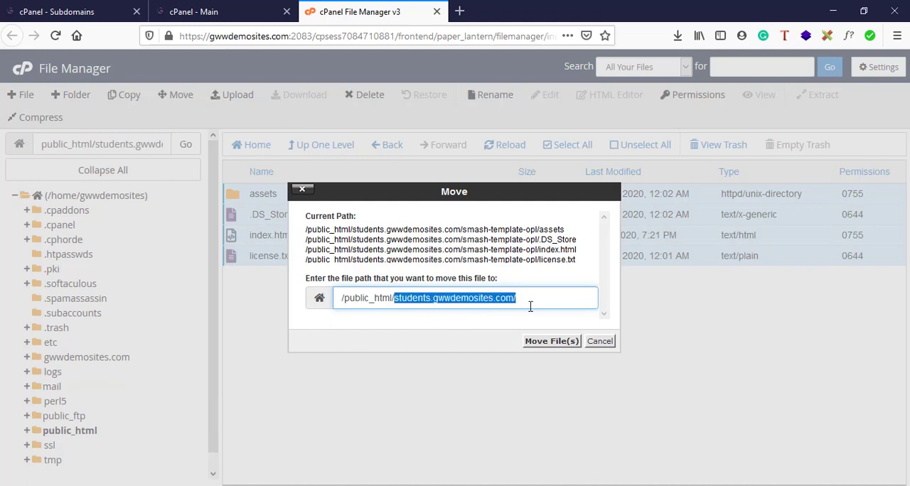
pyautogui.click(546, 341)
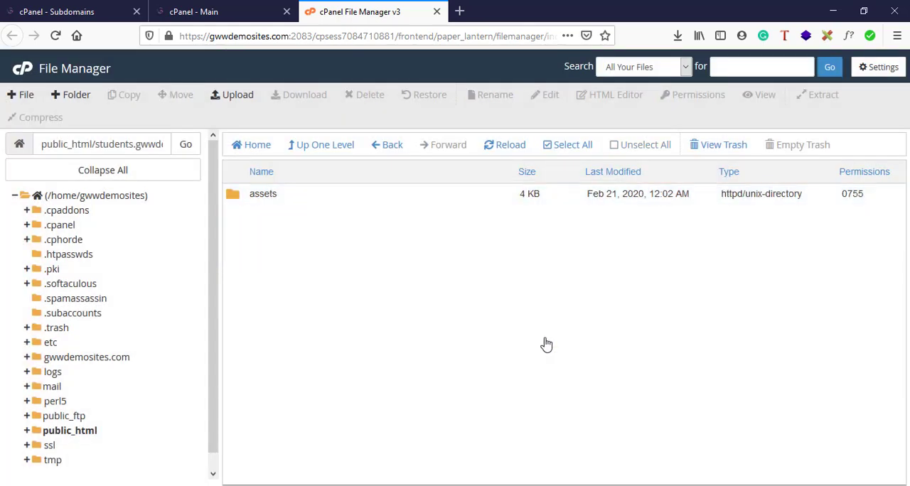
# Return to public_html, reopen the students.gwwdemosites.com folder, and check its moved template files and folder path.
pyautogui.click(315, 148)
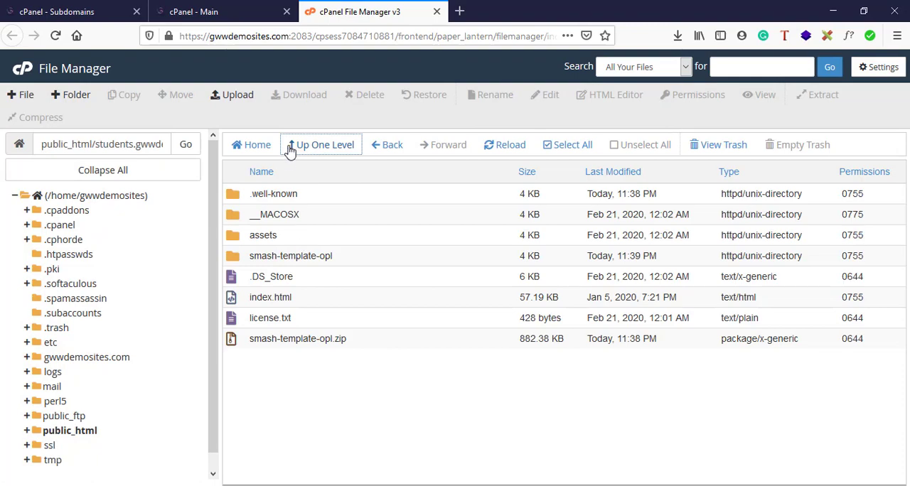
pyautogui.click(290, 149)
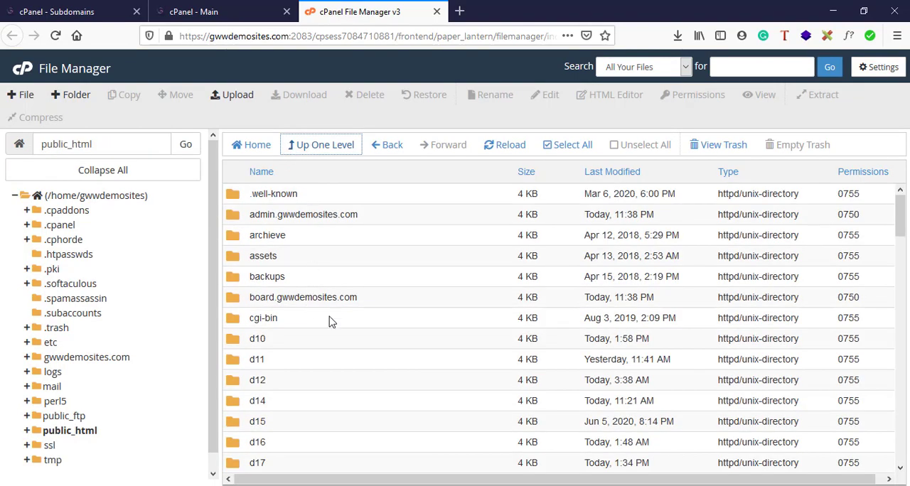
pyautogui.scroll(-10, 329, 320)
pyautogui.scroll(-1, 329, 319)
pyautogui.scroll(2, 291, 290)
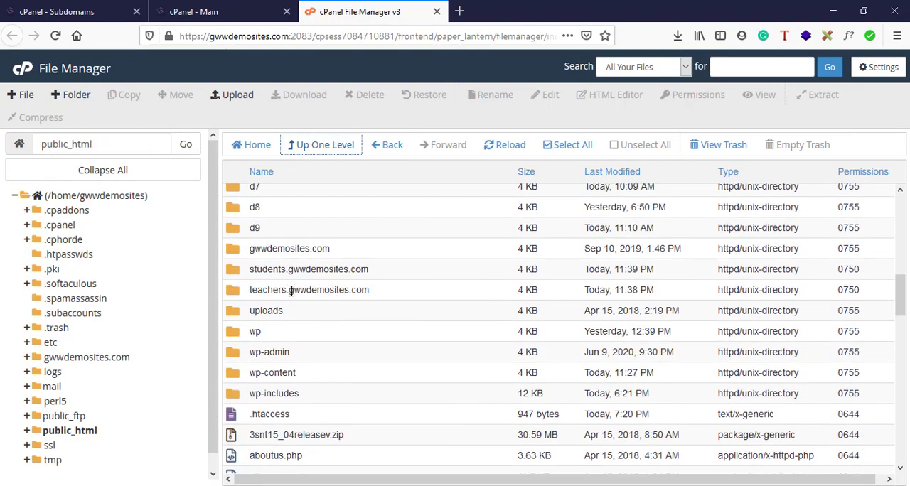
pyautogui.doubleClick(404, 277)
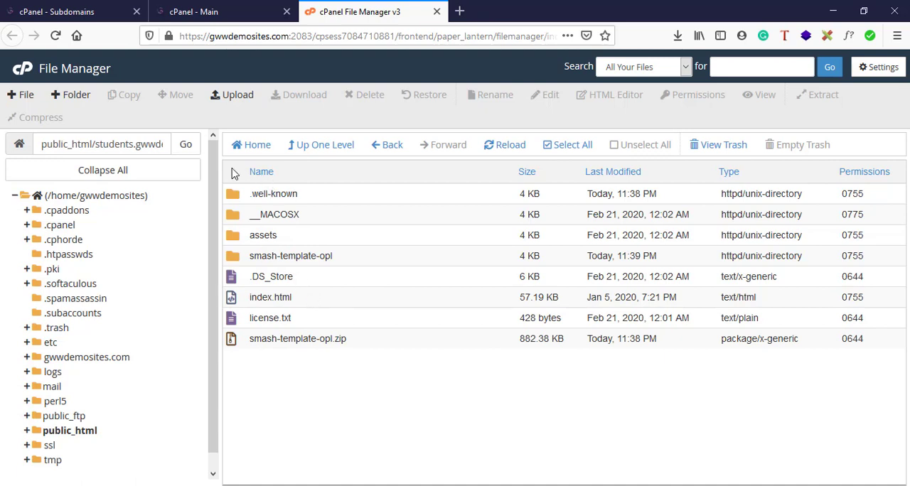
pyautogui.moveTo(100, 144); pyautogui.dragTo(193, 148)
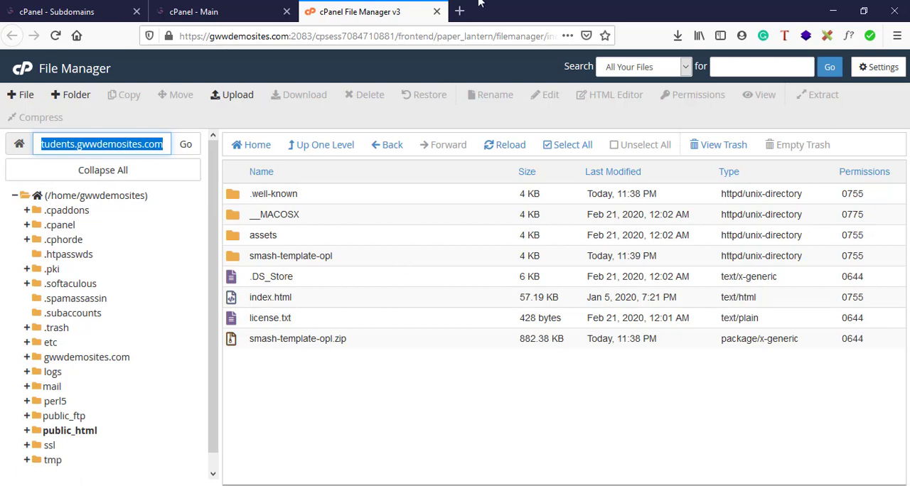
# Load students.gwwdemosites.com in a new browser tab.
pyautogui.click(455, 11)
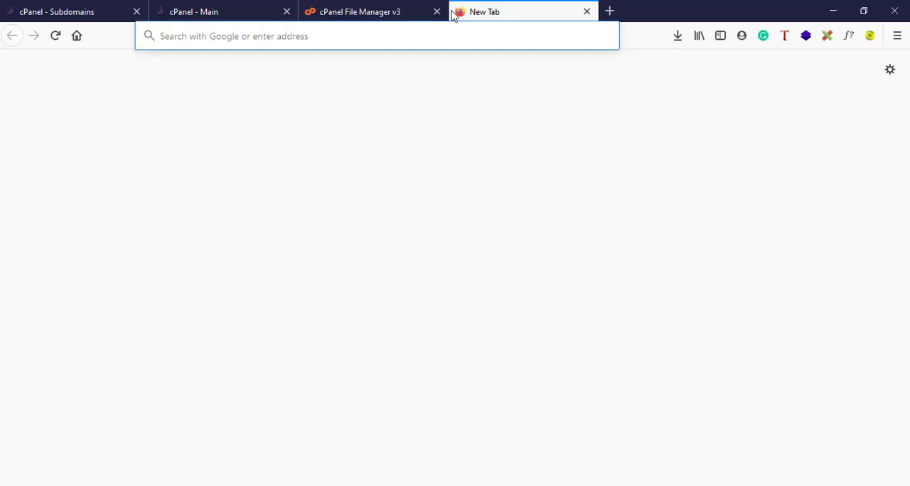
pyautogui.write('stud')
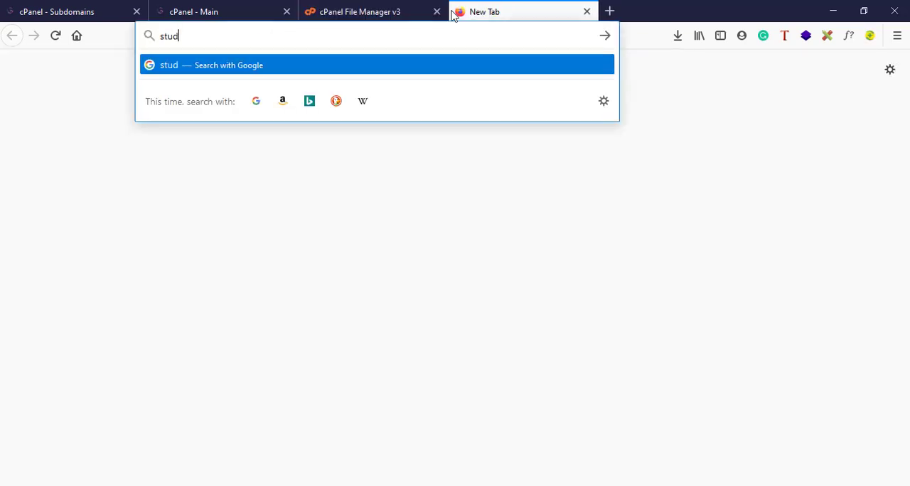
pyautogui.write('ents.gw')
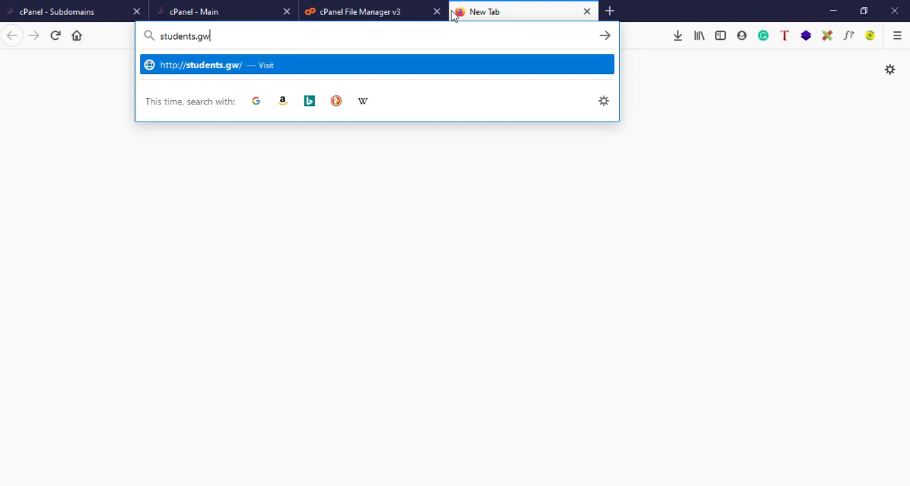
pyautogui.write('wdemosites.')
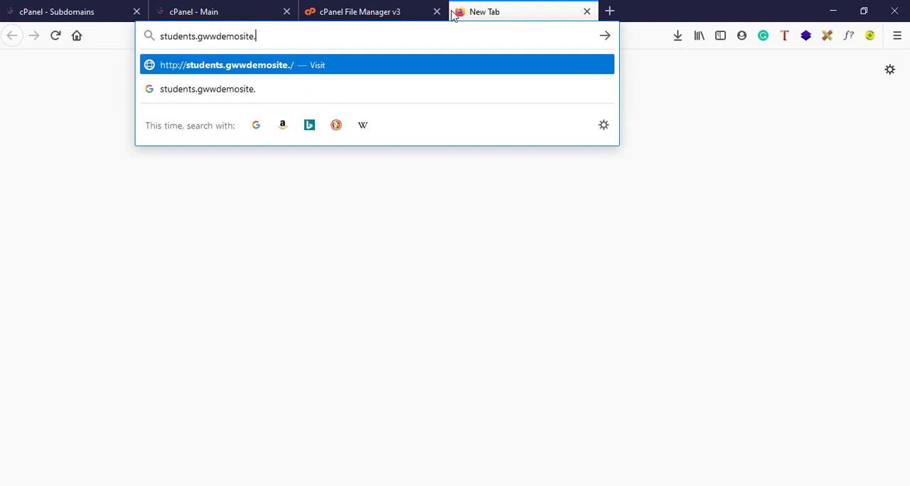
pyautogui.write('com')
pyautogui.press('Return')
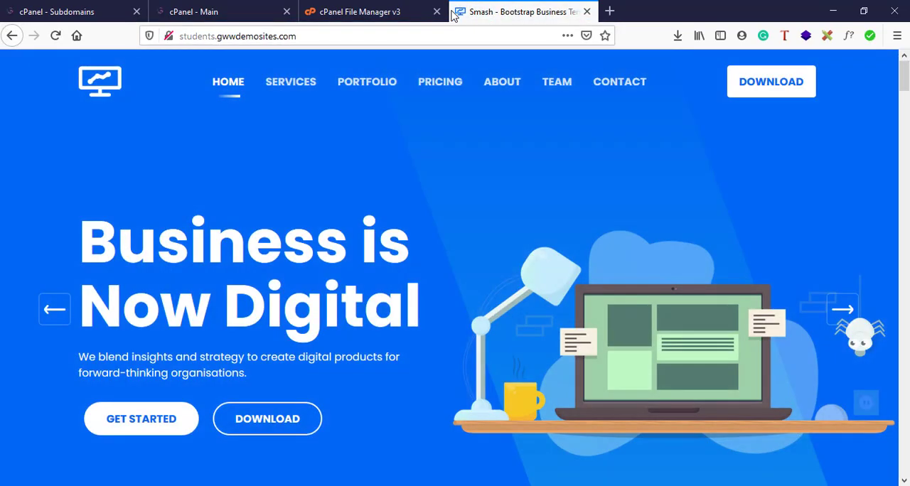
# Look through the services, featured works and pricing sections of the live students site.
pyautogui.scroll(-20, 724, 226)
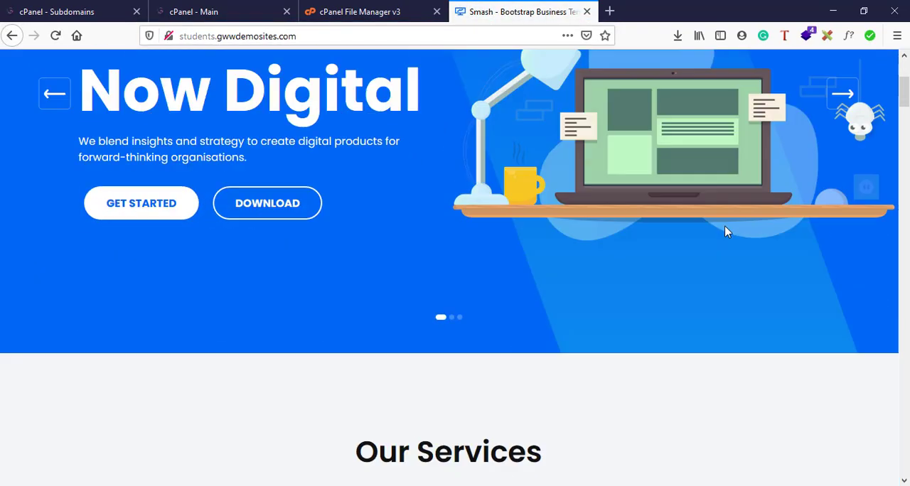
pyautogui.scroll(15, 725, 227)
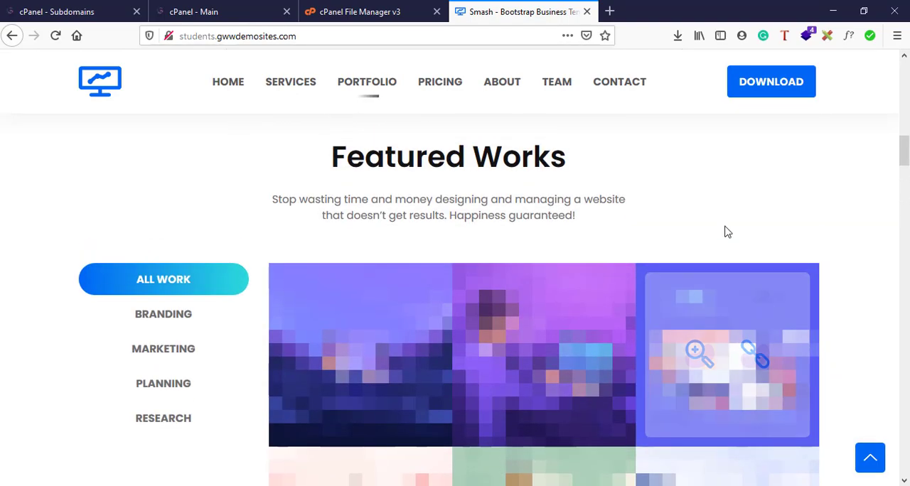
pyautogui.scroll(4, 473, 215)
pyautogui.scroll(-10, 473, 215)
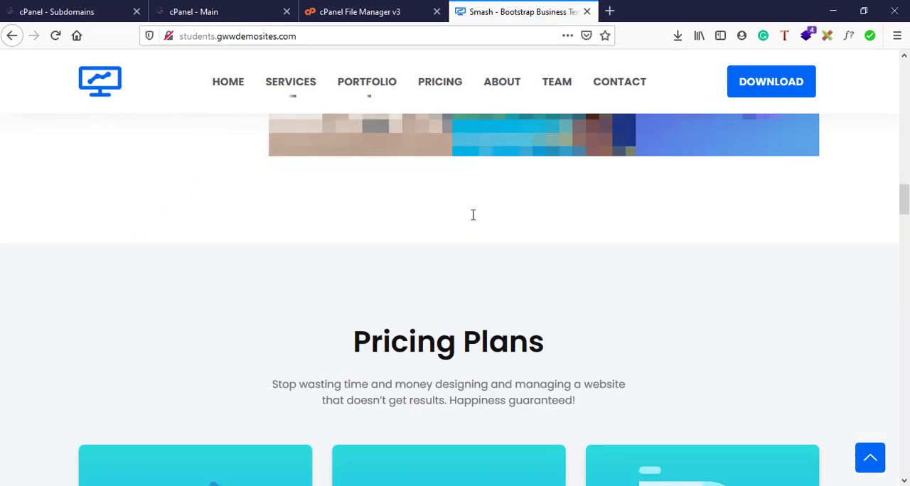
pyautogui.scroll(3, 473, 215)
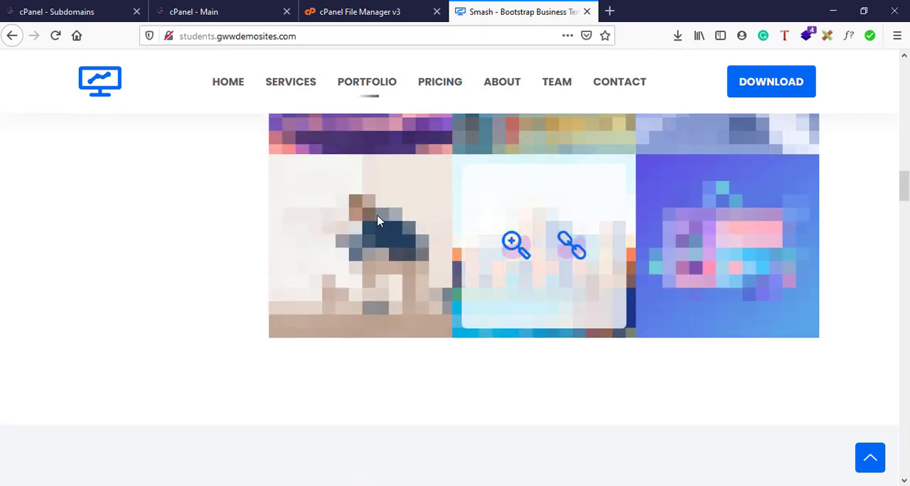
pyautogui.scroll(3, 652, 236)
pyautogui.scroll(4, 652, 238)
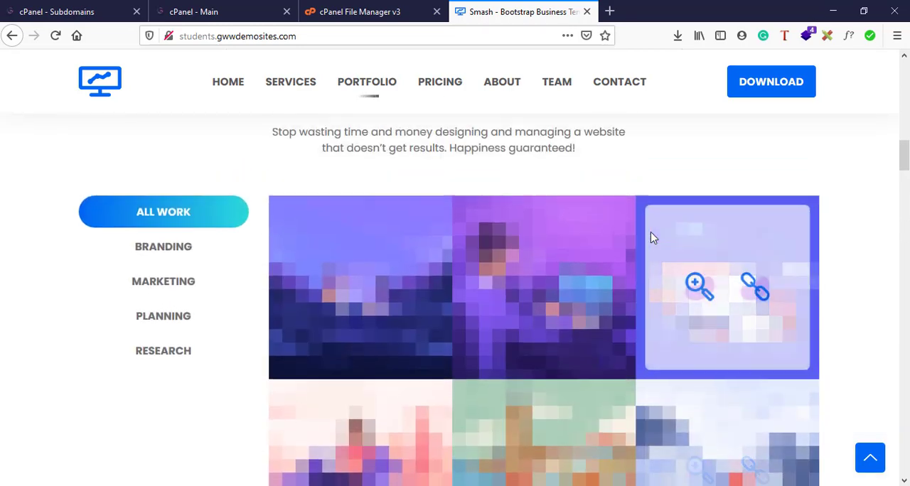
# Select index.html in the students.gwwdemosites.com folder and compare the folder's files with the live site.
pyautogui.click(366, 10)
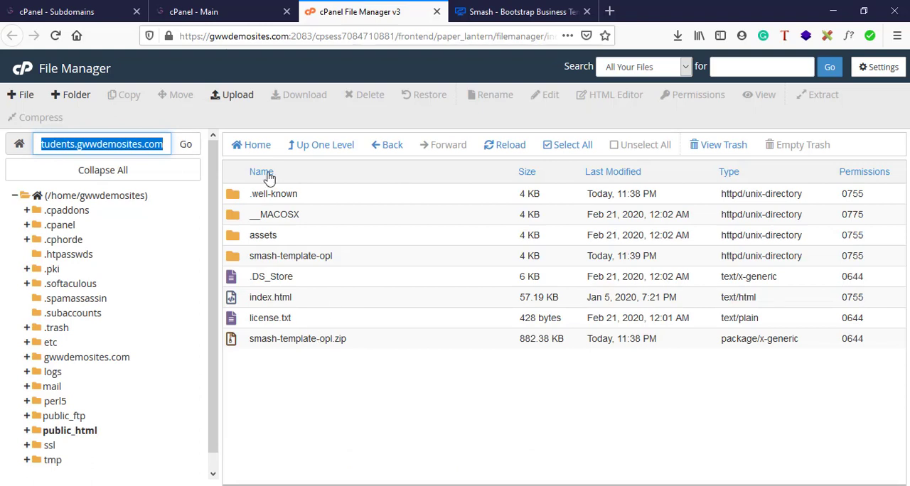
pyautogui.click(270, 306)
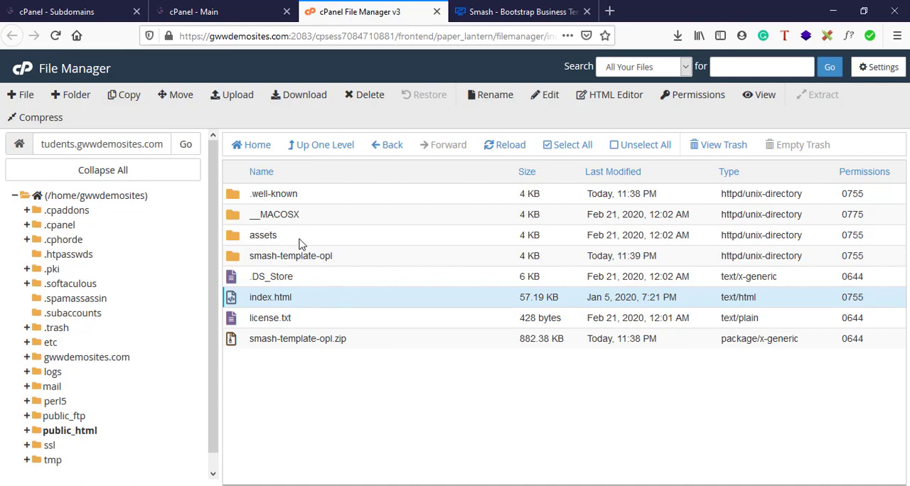
pyautogui.click(530, 8)
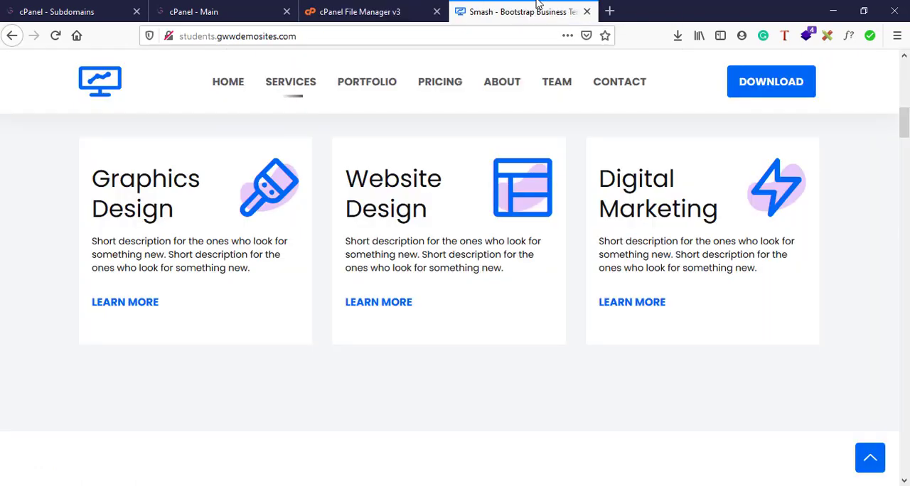
pyautogui.click(395, 8)
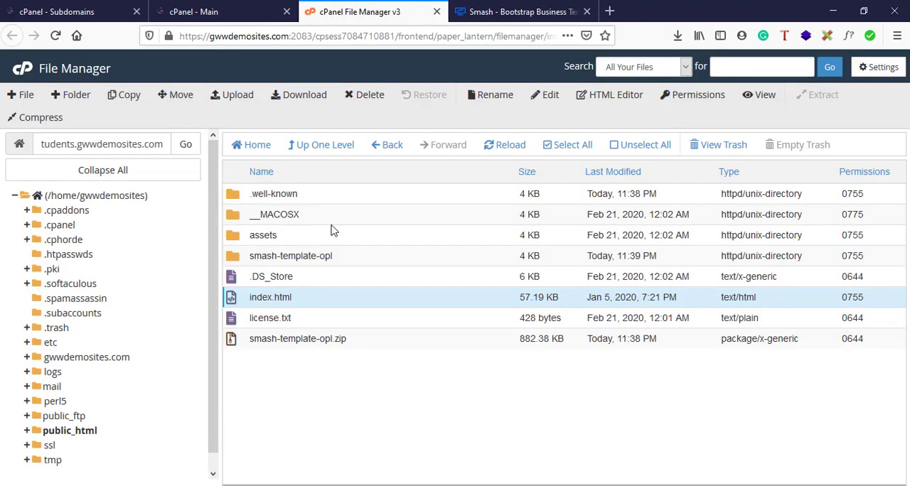
pyautogui.click(529, 8)
pyautogui.scroll(9, 498, 183)
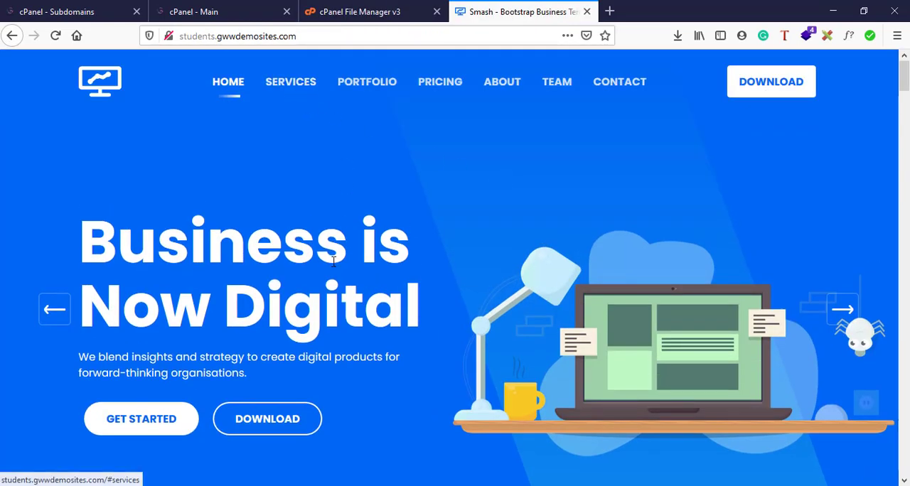
# Review the students site's home page and featured works again, and highlight its subdomain address.
pyautogui.click(305, 84)
pyautogui.scroll(5, 333, 260)
pyautogui.scroll(-15, 333, 261)
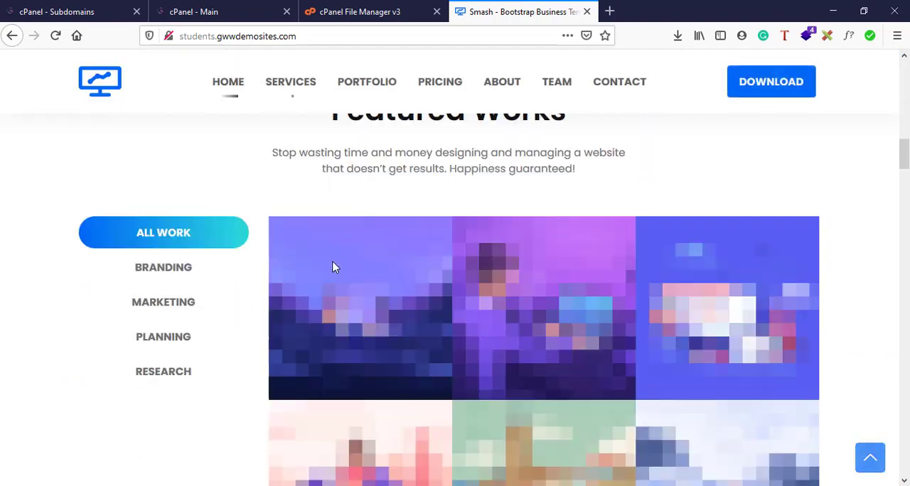
pyautogui.scroll(15, 333, 260)
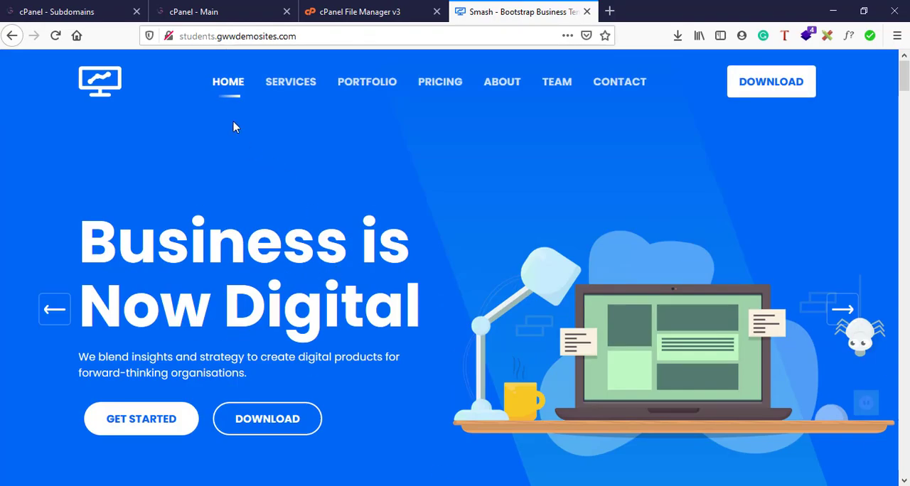
pyautogui.click(186, 37)
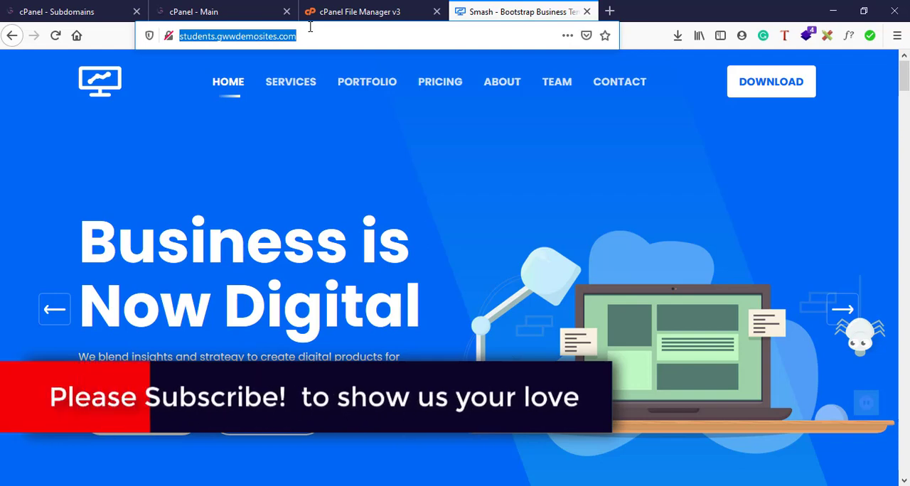
pyautogui.scroll(-2, 319, 203)
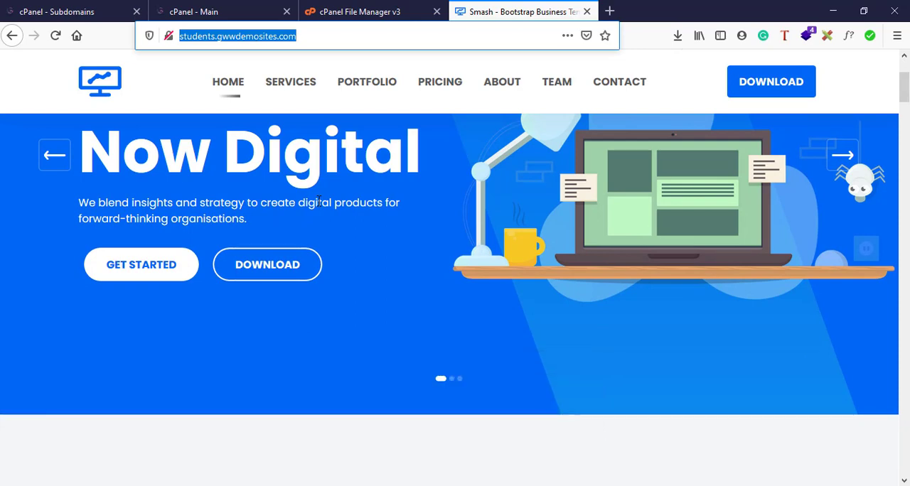
pyautogui.scroll(2, 318, 203)
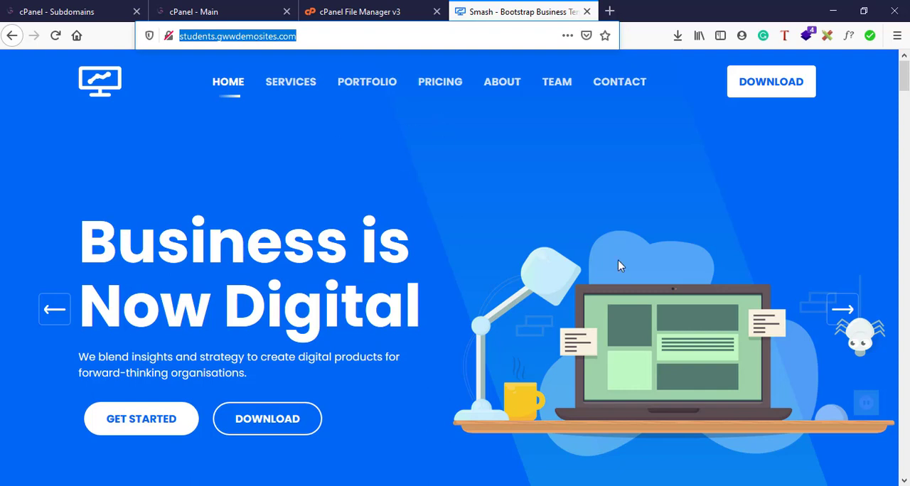
pyautogui.hotkey('alt', 'Tab')
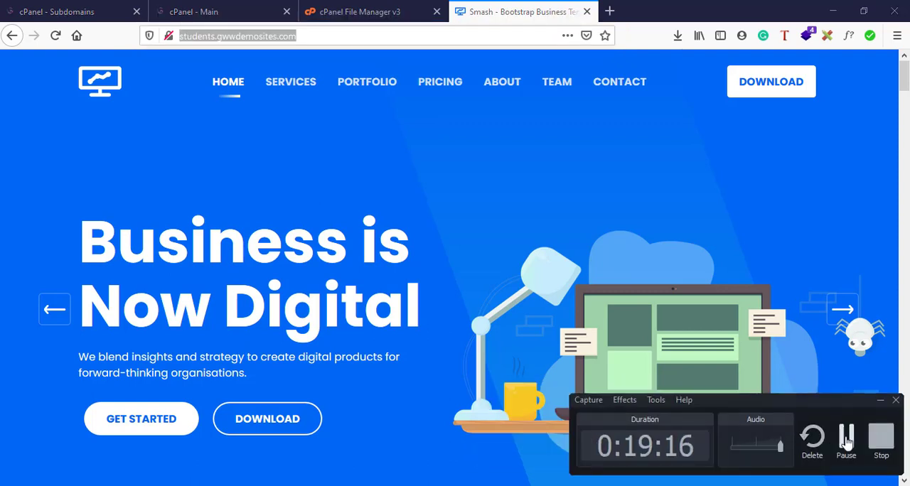